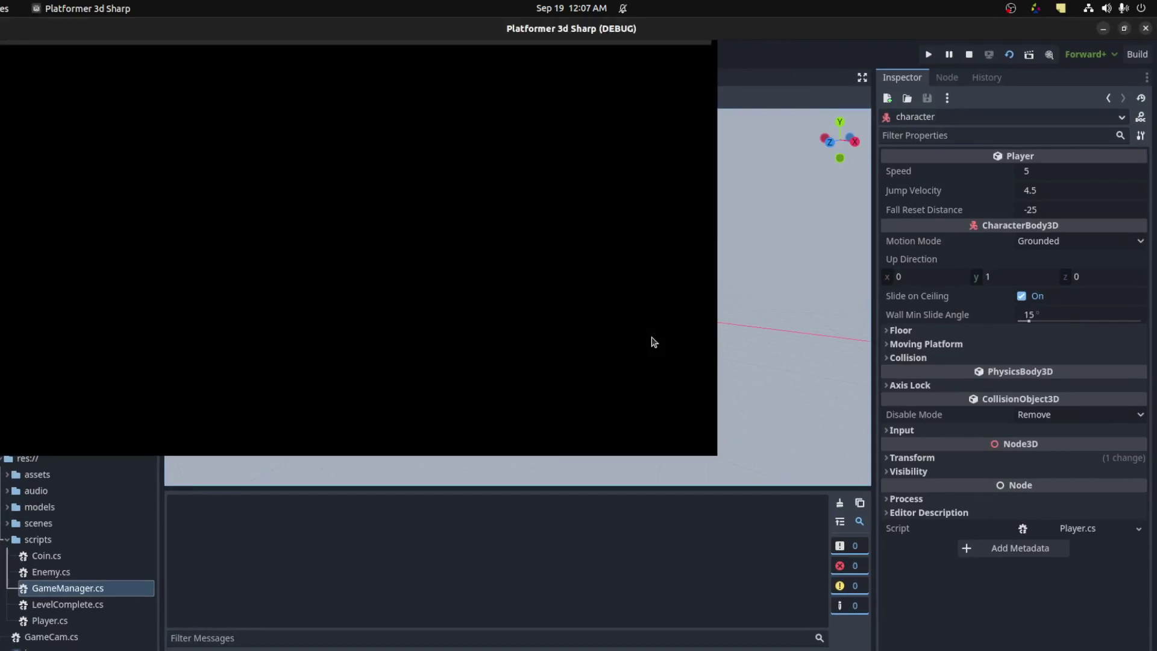
{"action": "key", "text": "s"}
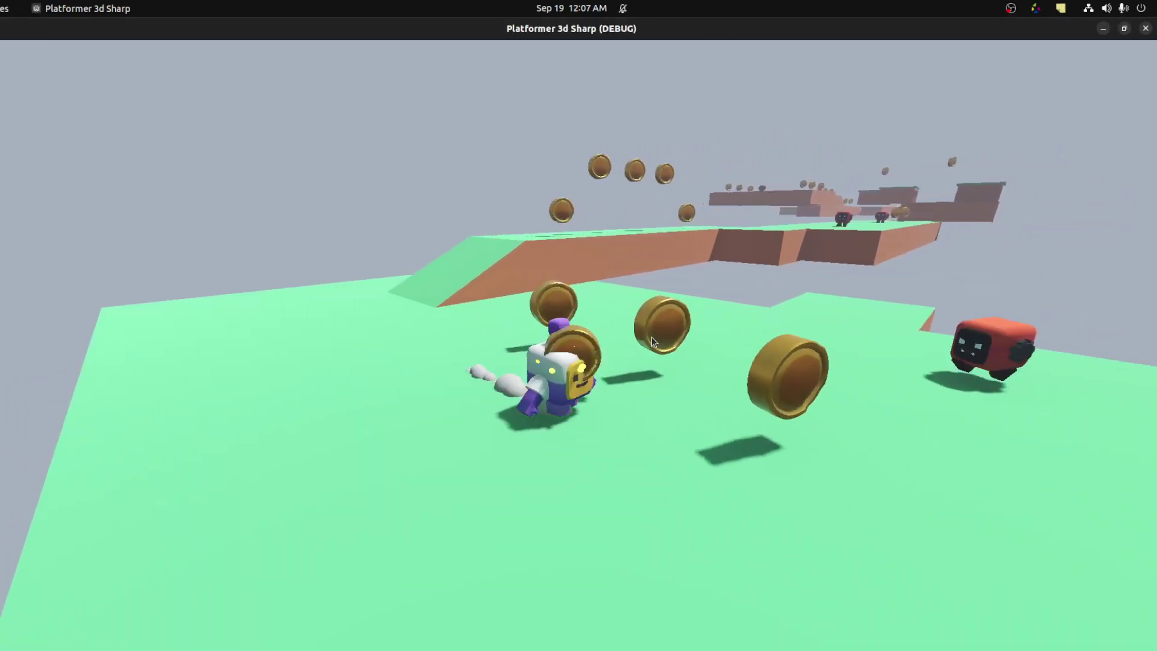
{"action": "key", "text": "d"}
{"action": "key", "text": "a"}
{"action": "key", "text": "w"}
{"action": "key", "text": "space"}
{"action": "key", "text": "w"}
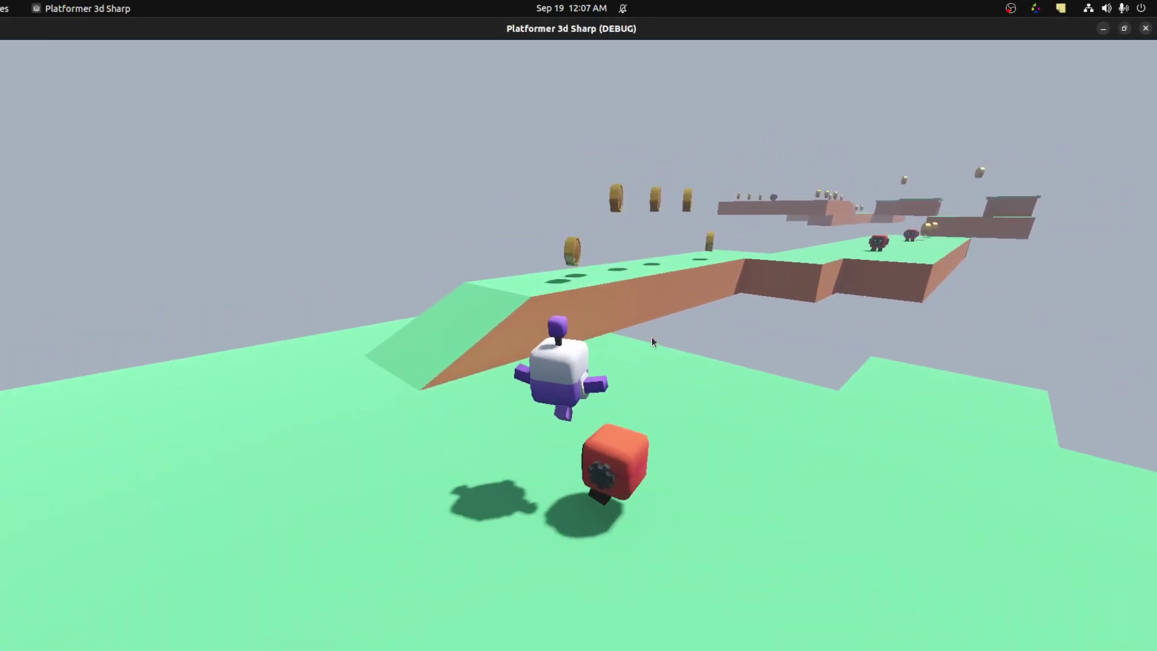
{"action": "key", "text": "d"}
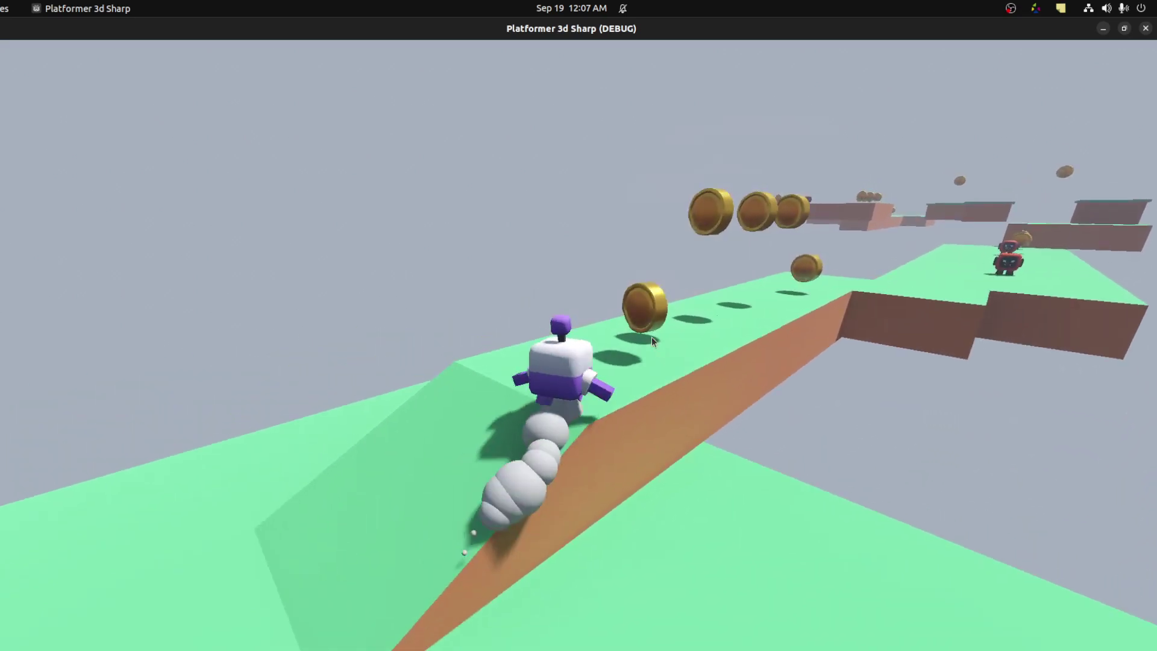
{"action": "key", "text": "space"}
{"action": "key", "text": "d"}
{"action": "key", "text": "s"}
{"action": "key", "text": "space"}
{"action": "key", "text": "a"}
{"action": "key", "text": "space"}
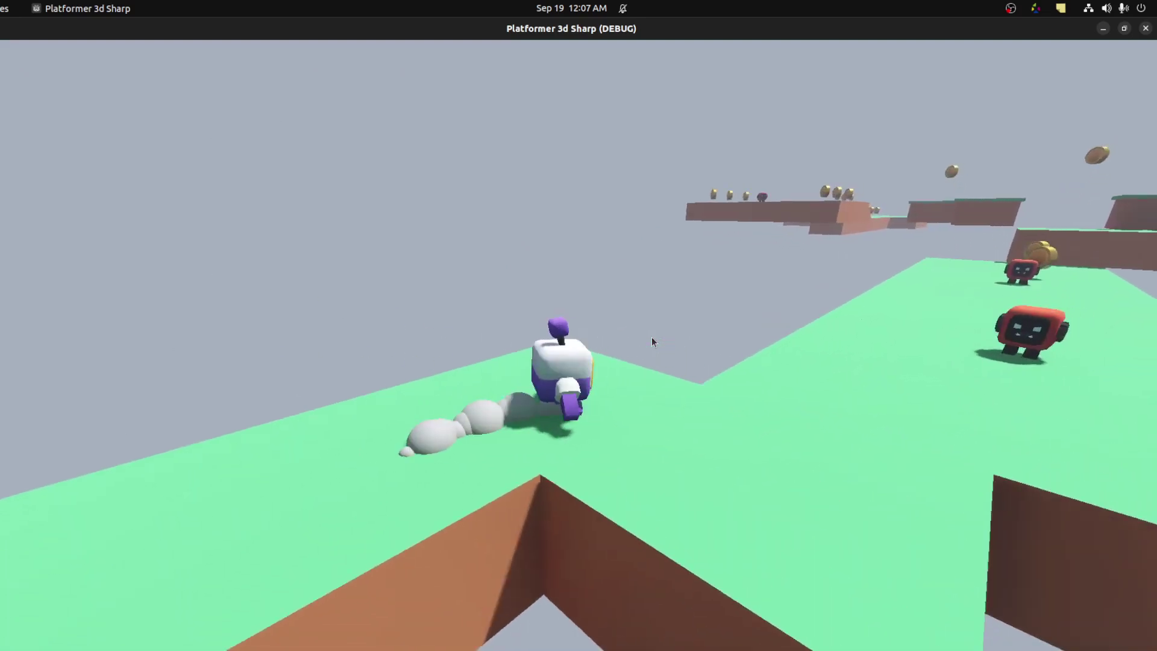
{"action": "key", "text": "space"}
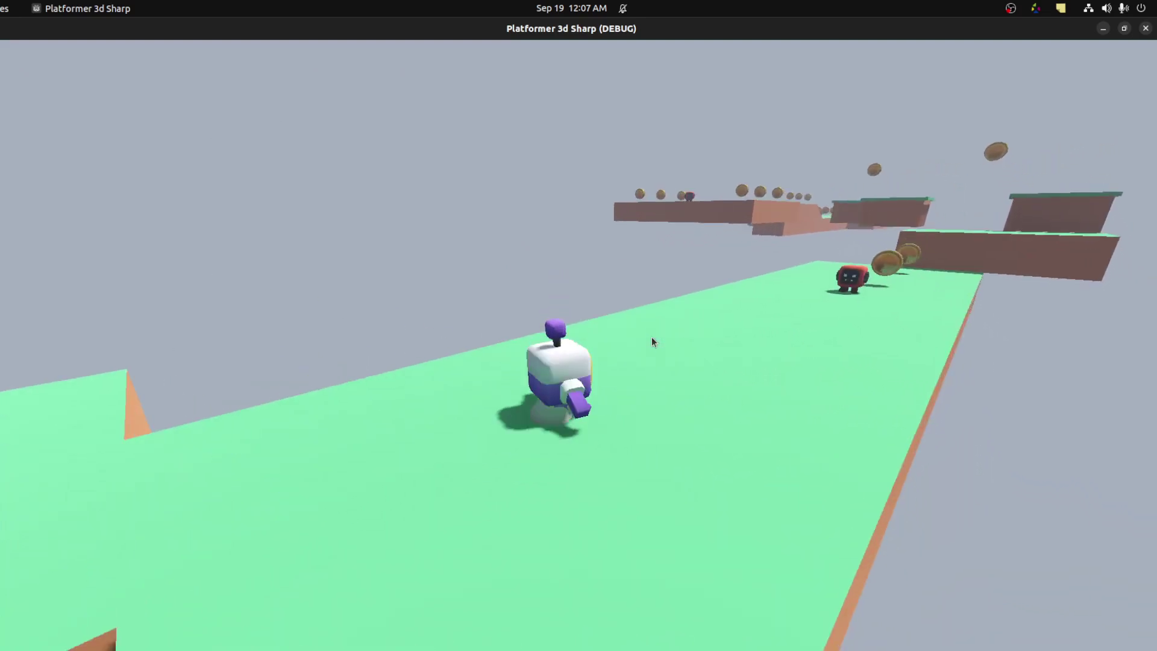
{"action": "key", "text": "space"}
{"action": "key", "text": "Up"}
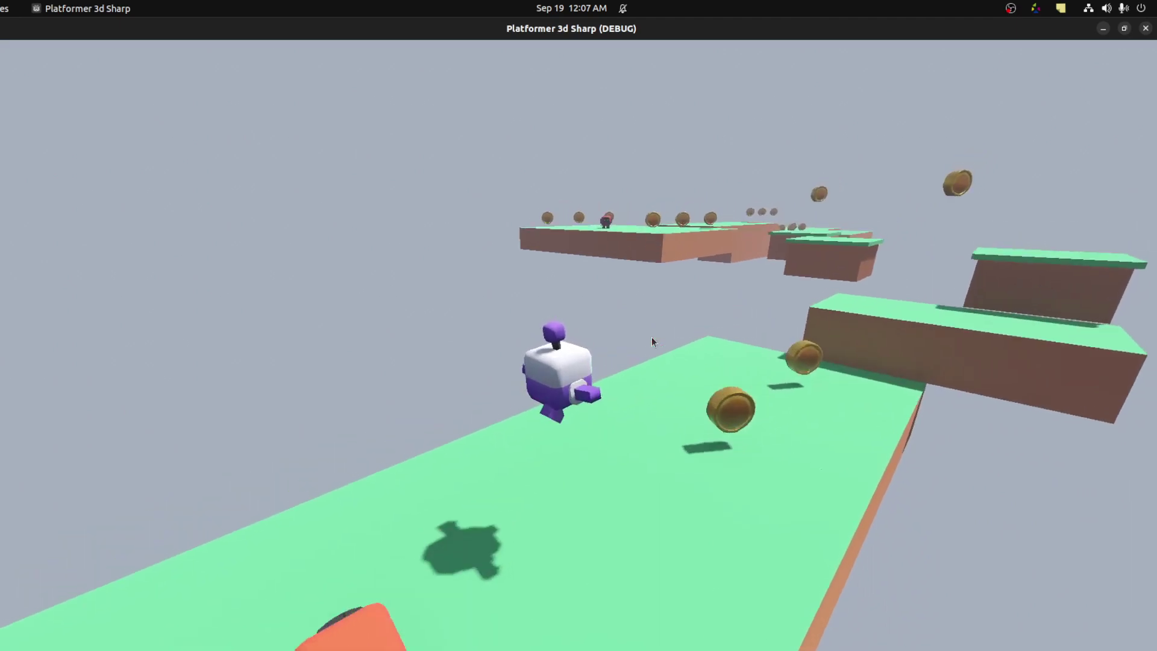
{"action": "key", "text": "space"}
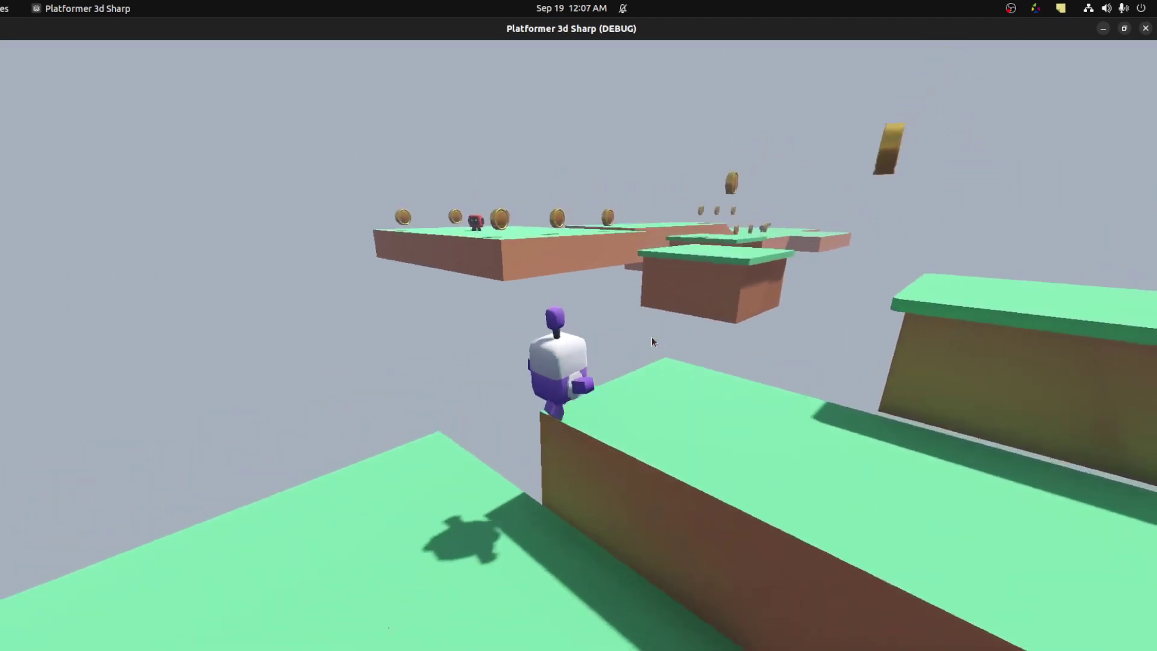
{"action": "key", "text": "space"}
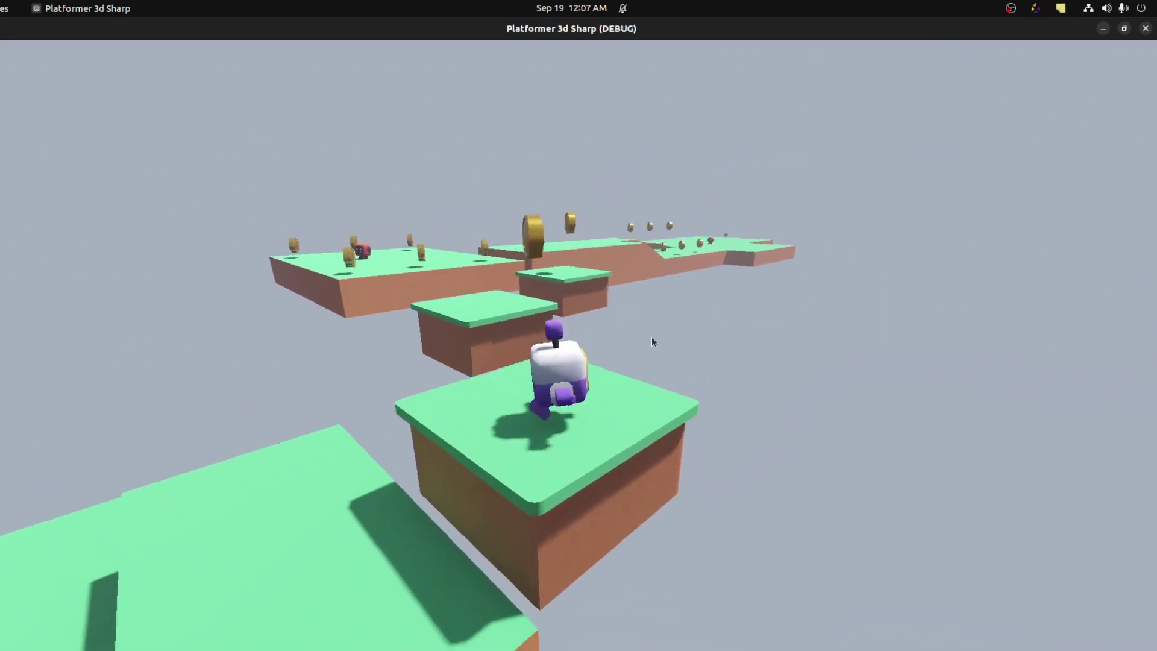
{"action": "key", "text": "space"}
{"action": "key", "text": "space"}
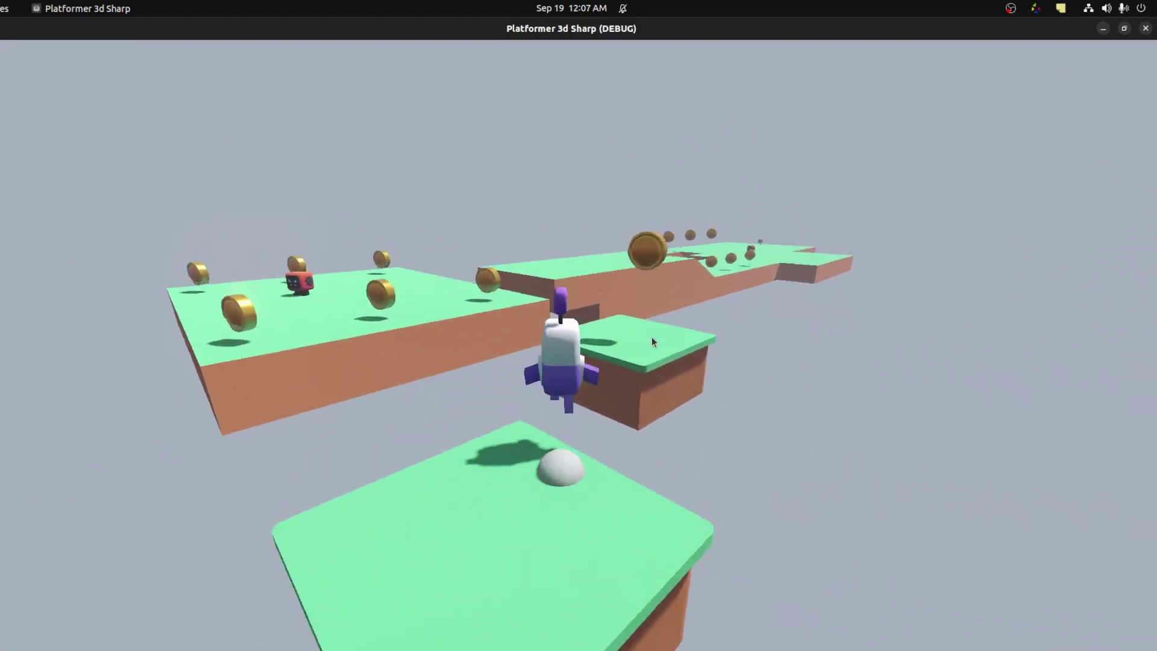
{"action": "key", "text": "space"}
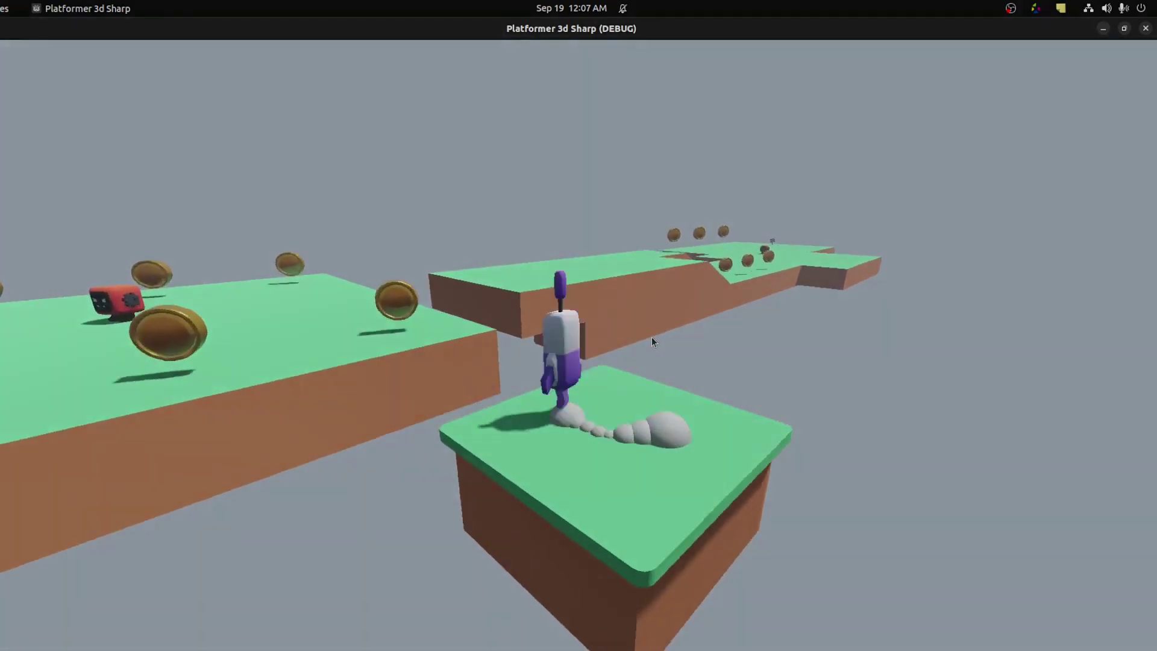
{"action": "key", "text": "space"}
{"action": "key", "text": "space"}
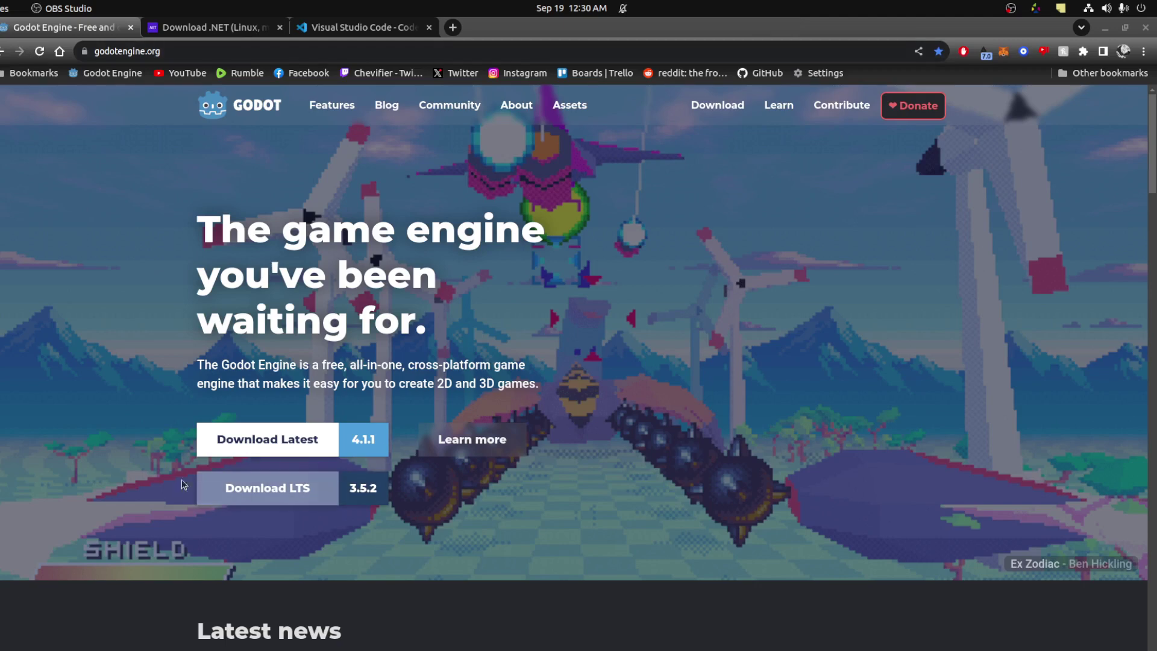
Step: Open the download page for the latest Godot 4 for Linux and look over the .NET download page
{"action": "left_click", "coordinate": [311, 439]}
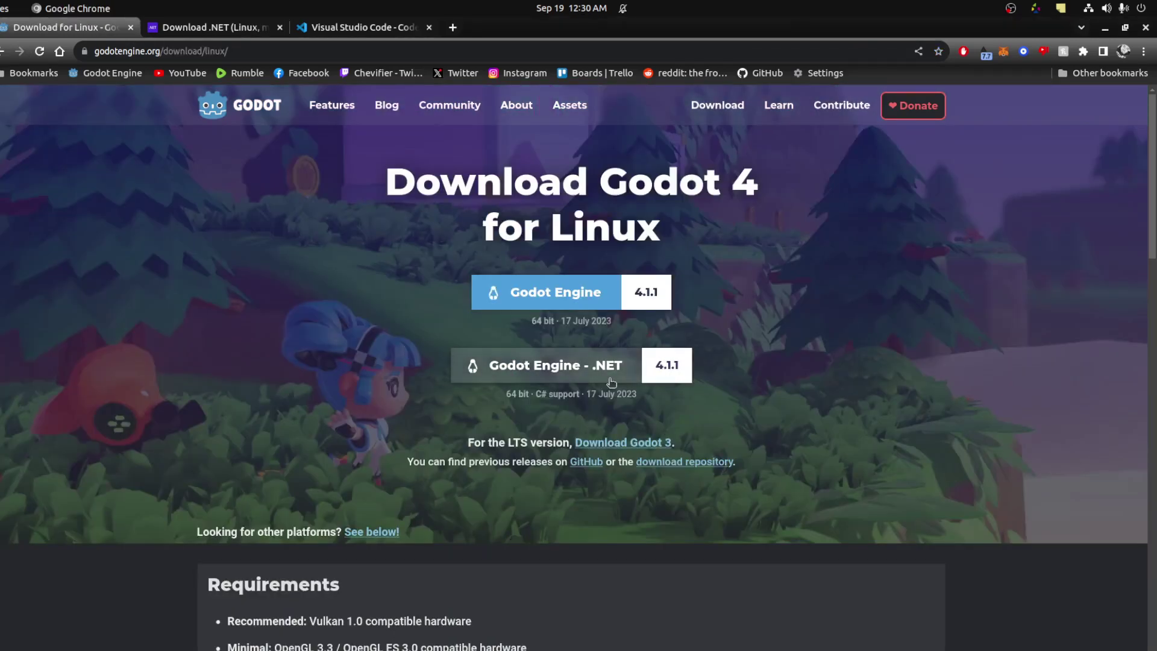
{"action": "left_click", "coordinate": [190, 28]}
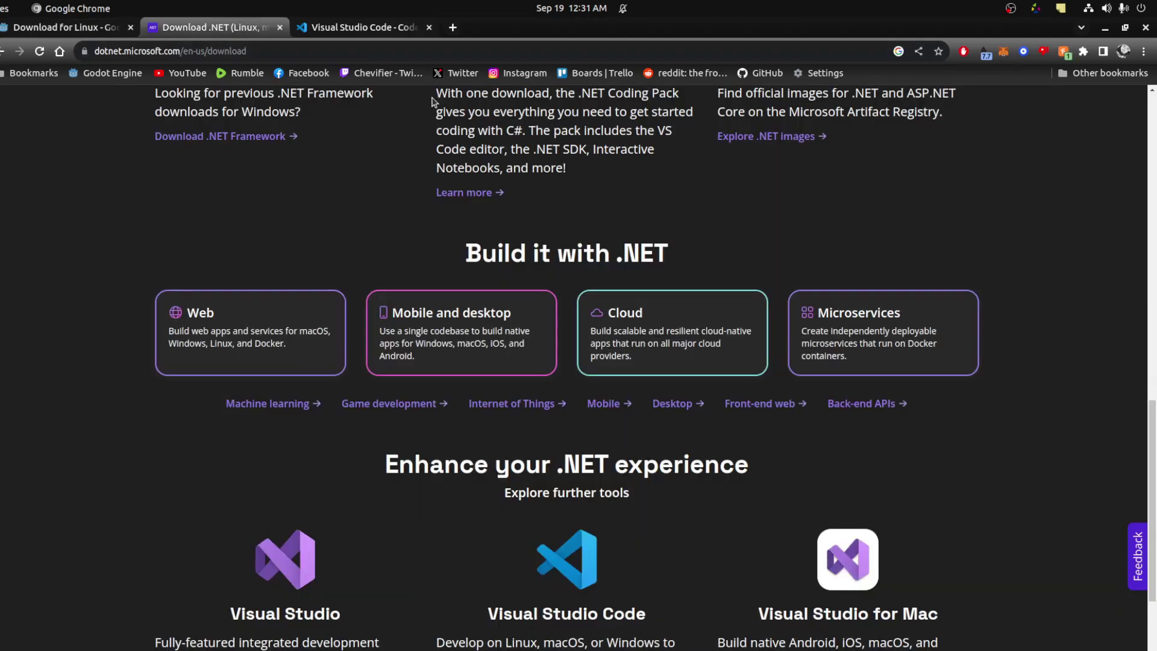
{"action": "scroll", "coordinate": [678, 489], "scroll_direction": "up", "scroll_amount": 15}
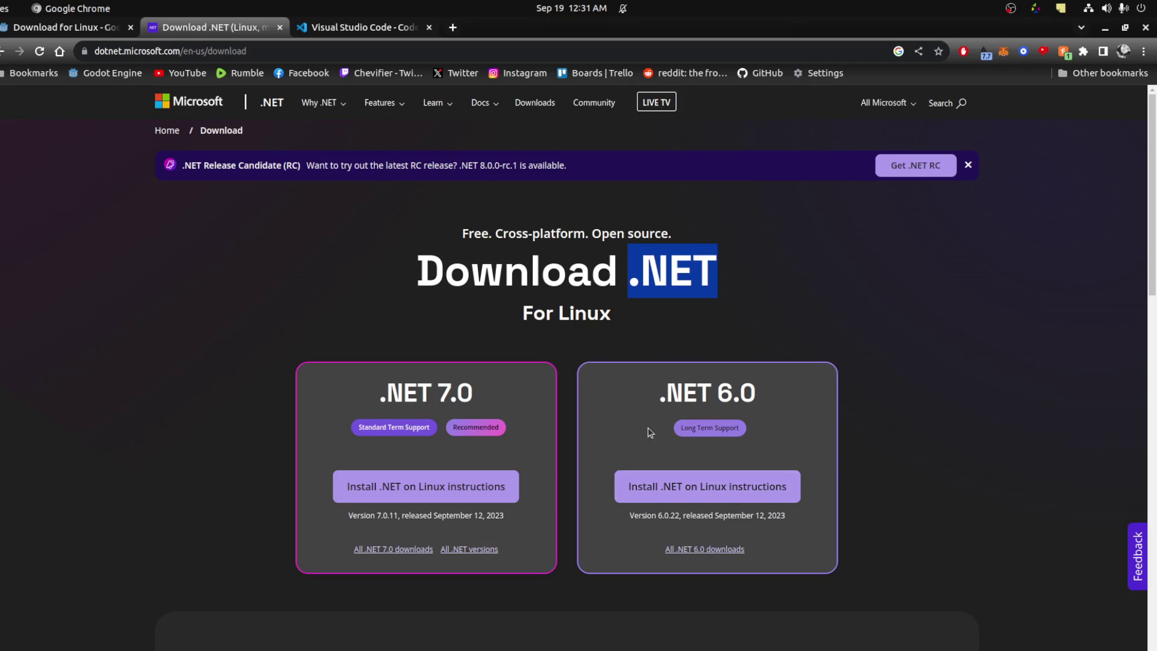
Step: Look at the Visual Studio Code download options for macOS, Windows and Linux on its website
{"action": "left_click", "coordinate": [362, 27]}
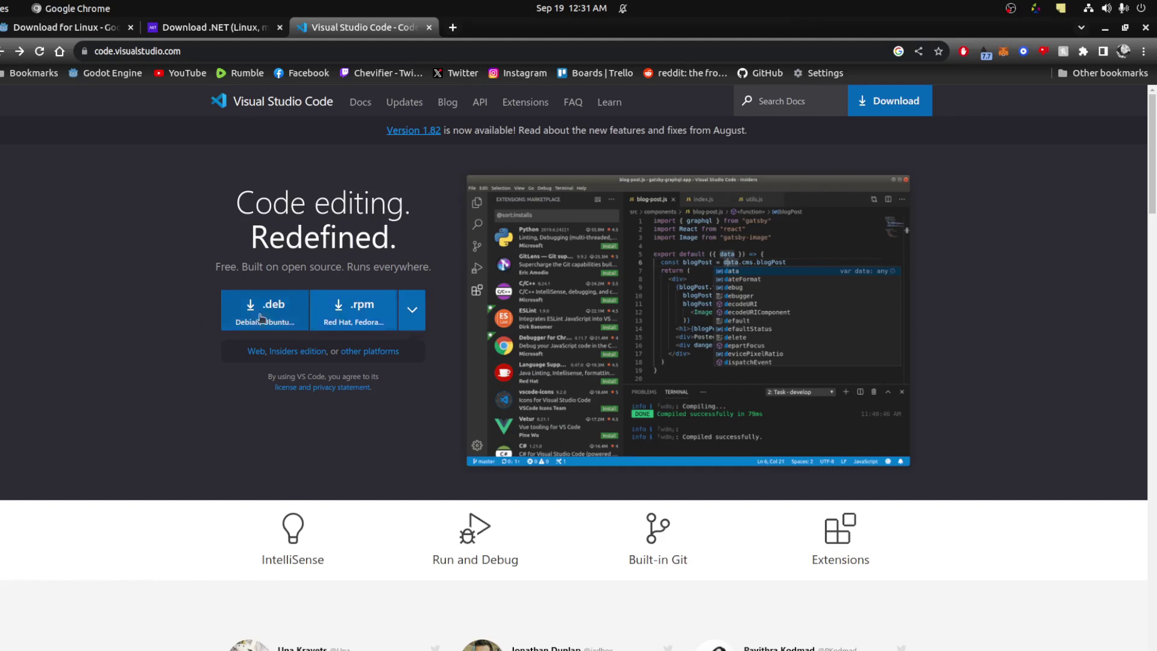
{"action": "left_click", "coordinate": [413, 309]}
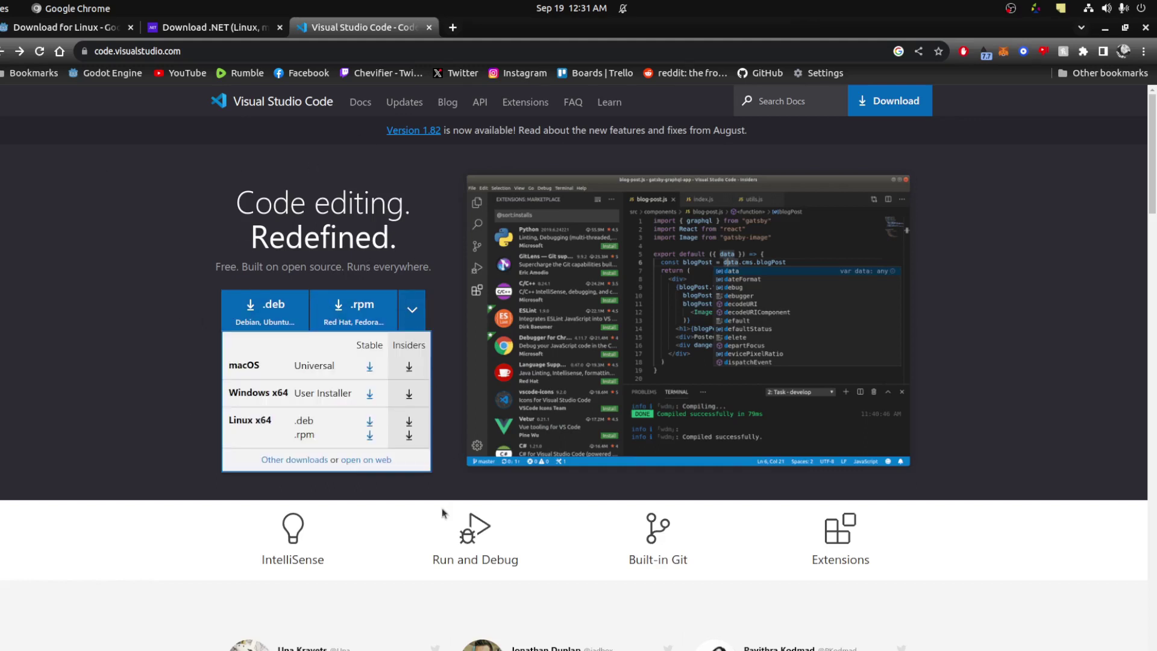
{"action": "left_click", "coordinate": [118, 287]}
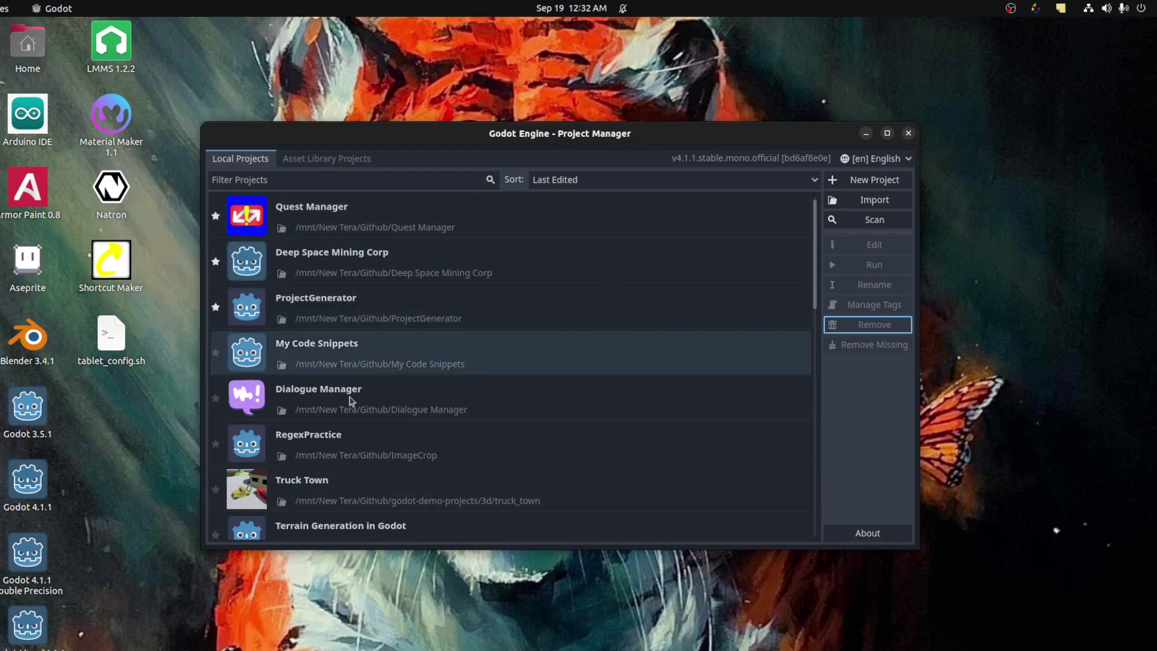
{"action": "scroll", "coordinate": [336, 316], "scroll_direction": "down", "scroll_amount": 3}
{"action": "scroll", "coordinate": [335, 316], "scroll_direction": "up", "scroll_amount": 3}
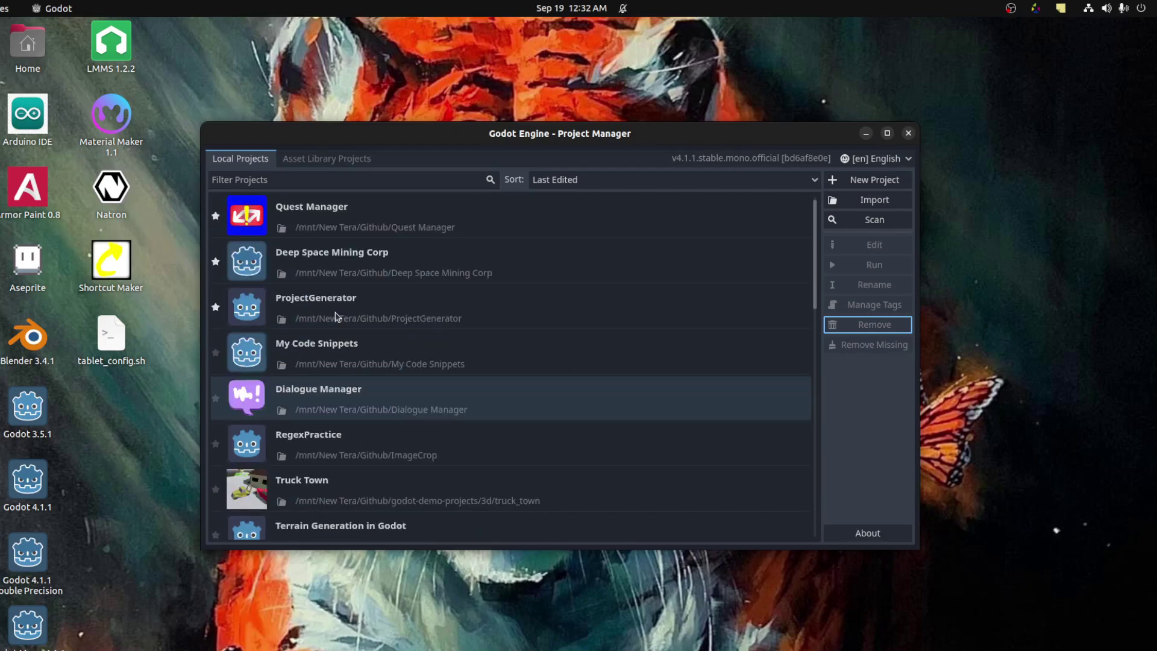
{"action": "scroll", "coordinate": [336, 316], "scroll_direction": "down", "scroll_amount": 4}
{"action": "scroll", "coordinate": [335, 316], "scroll_direction": "up", "scroll_amount": 4}
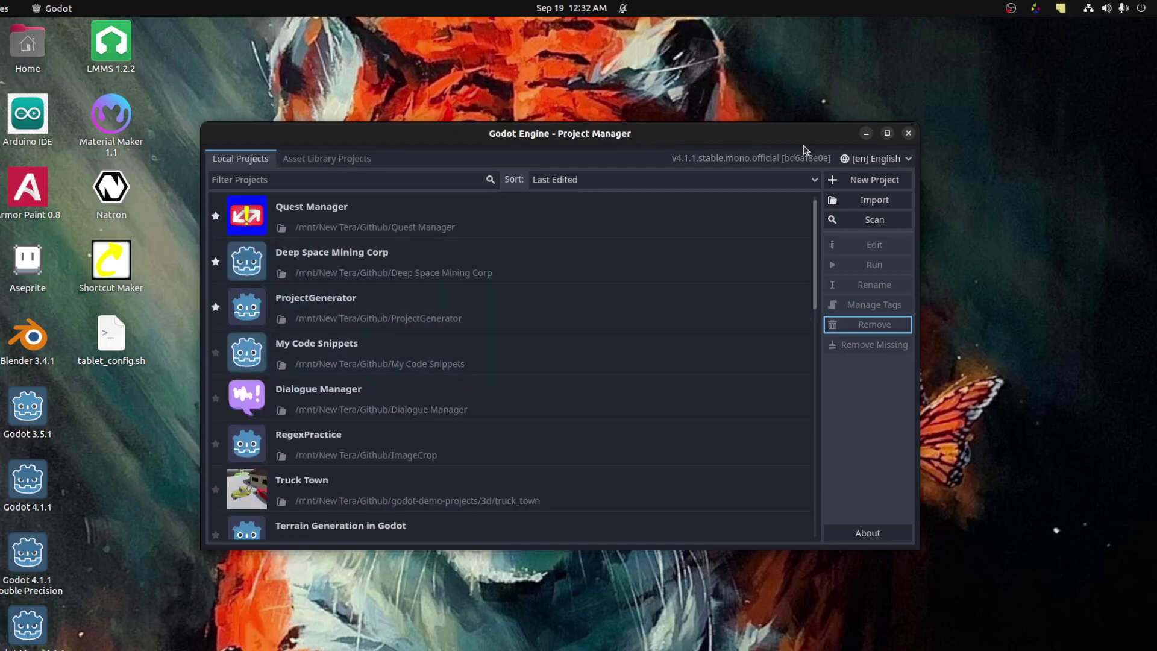
Step: Start a new Godot project and name it Platformer Series CSharp
{"action": "left_click", "coordinate": [862, 178]}
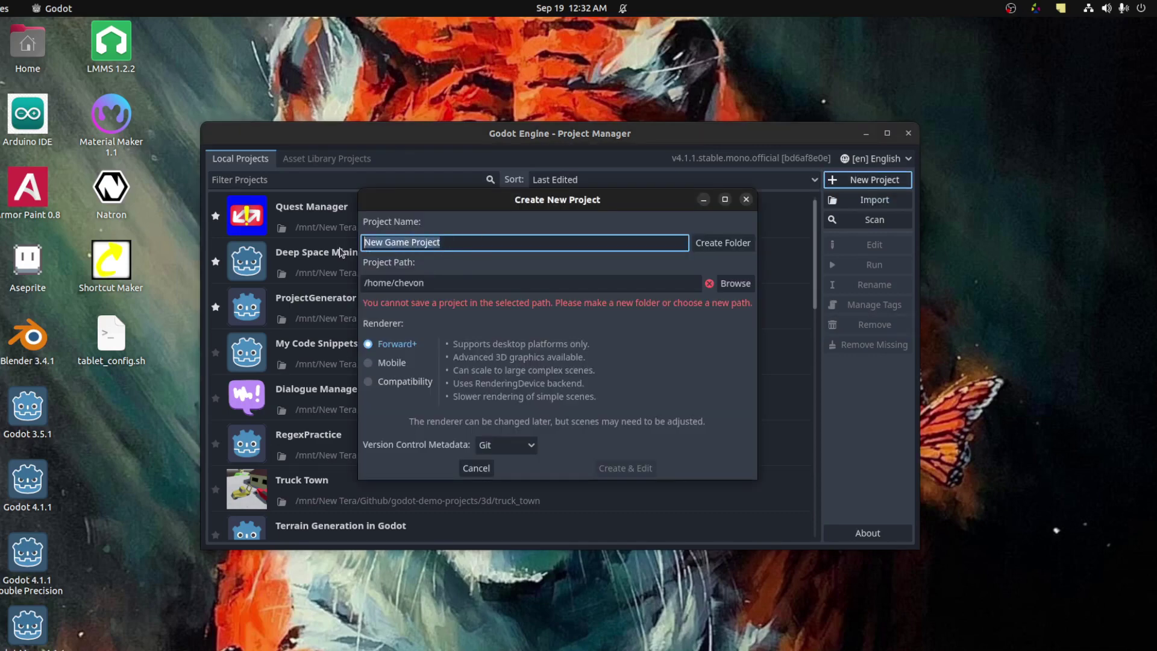
{"action": "type", "text": "G"}
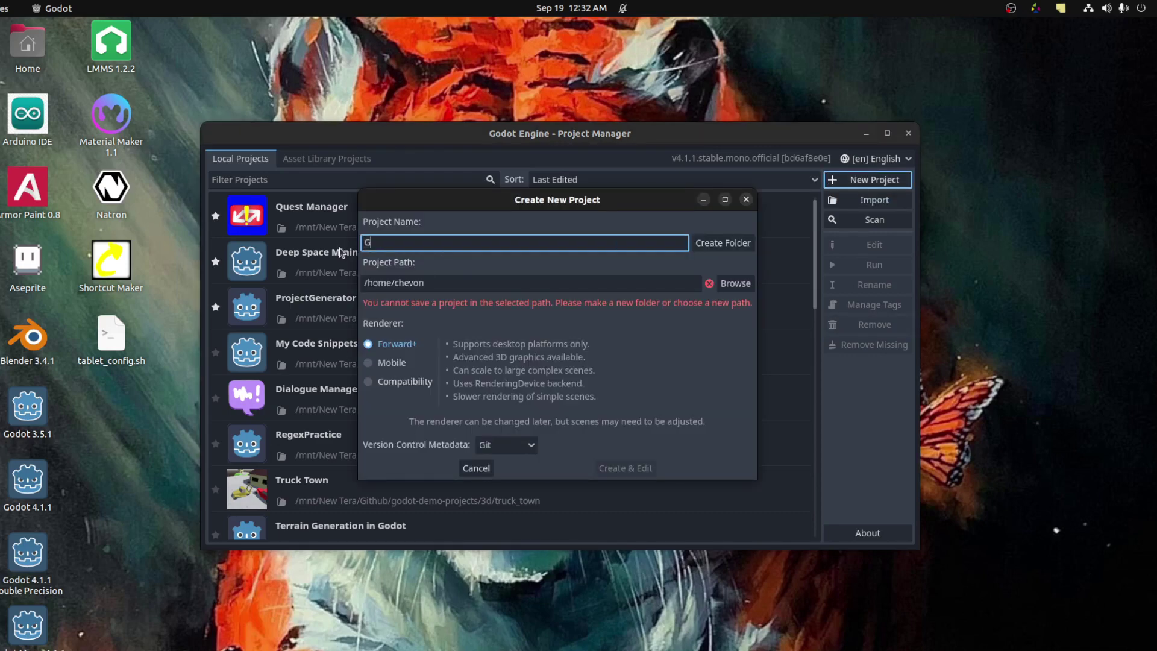
{"action": "key", "text": "BackSpace"}
{"action": "type", "text": "Pl"}
{"action": "type", "text": "CSharp"}
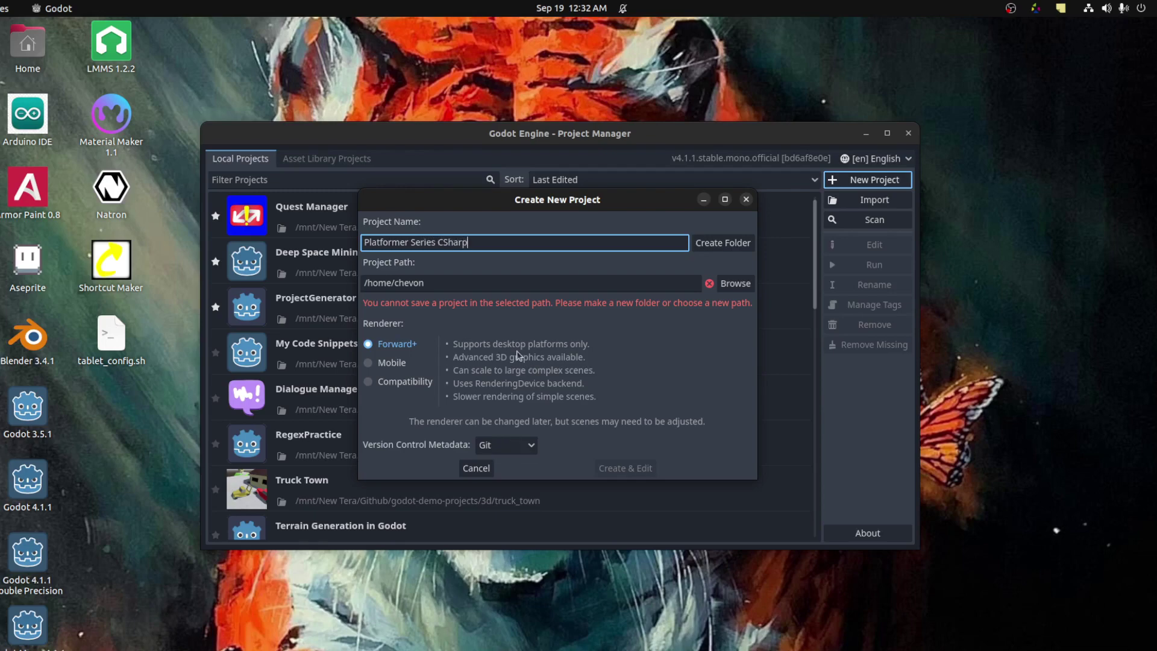
Step: Set the project path to the Desktop and create a folder there named after the project
{"action": "left_click", "coordinate": [742, 288]}
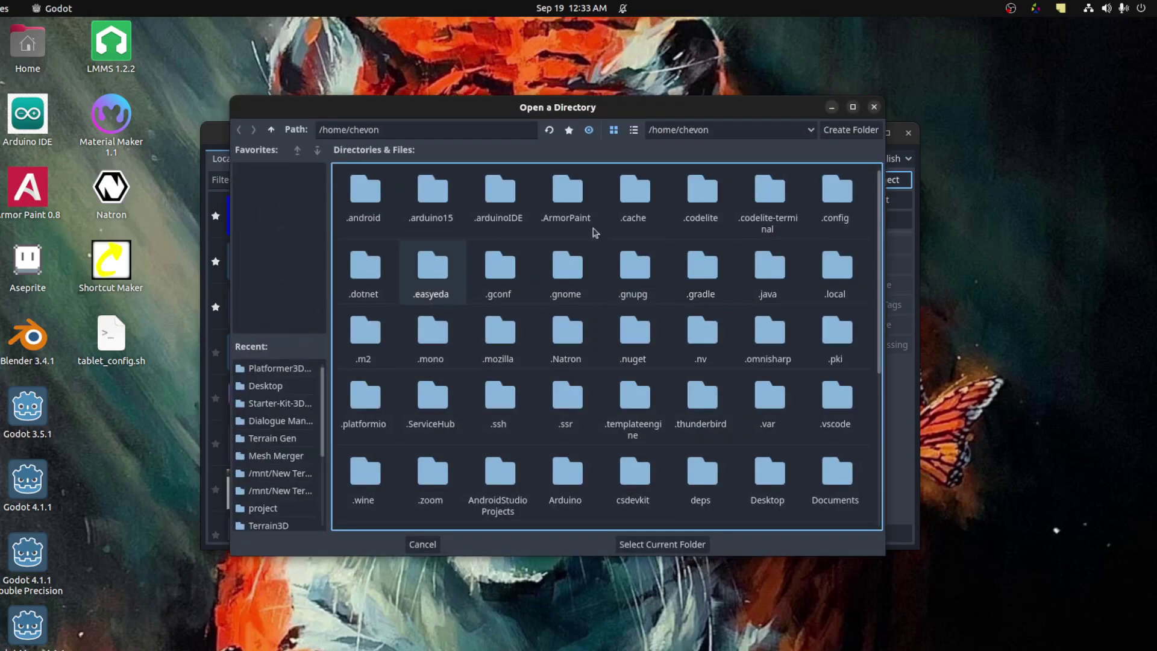
{"action": "left_click", "coordinate": [266, 387]}
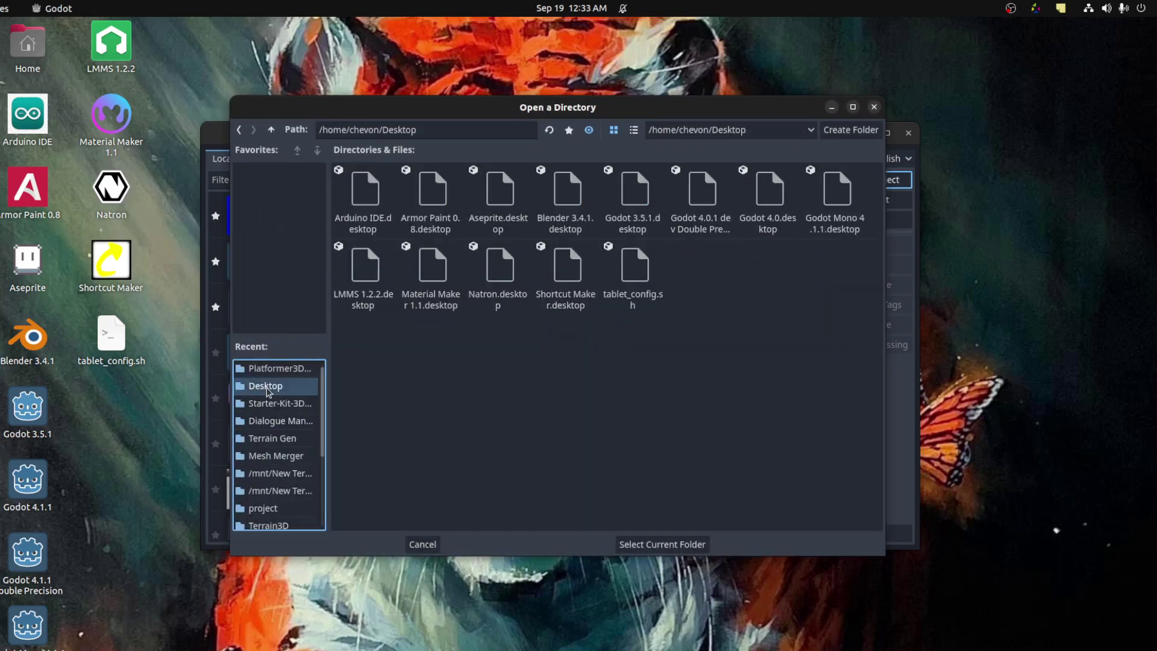
{"action": "left_click", "coordinate": [689, 544]}
{"action": "left_click", "coordinate": [703, 246]}
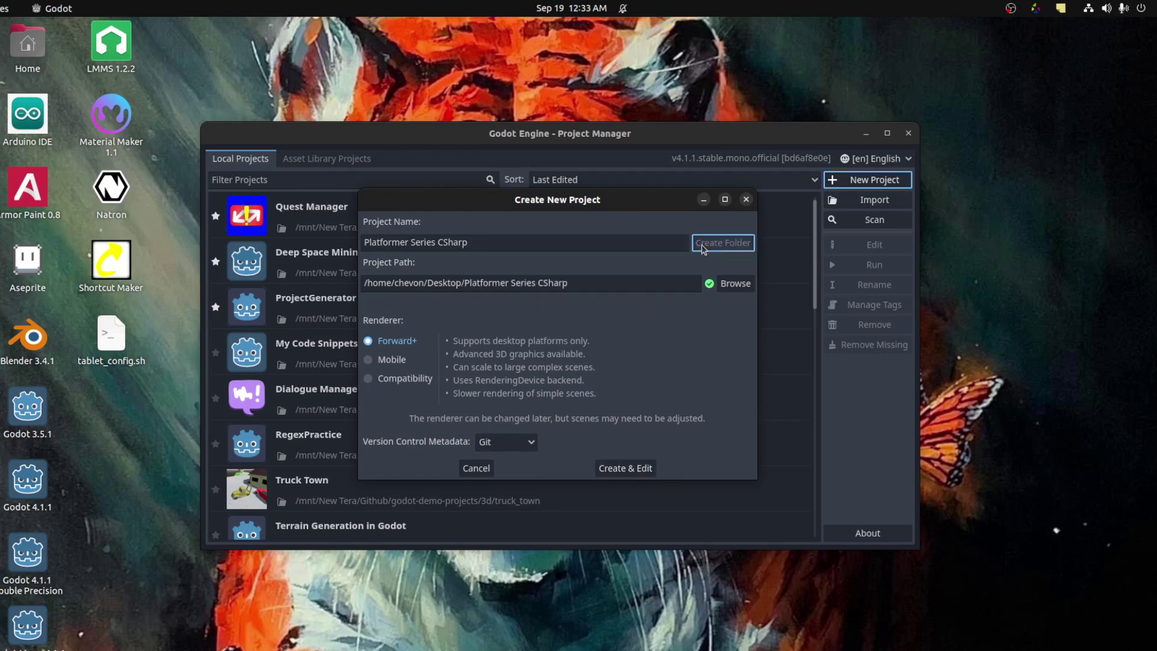
Step: Compare the Mobile and Compatibility renderers, choose Forward+ and create the project for editing
{"action": "left_click", "coordinate": [394, 342]}
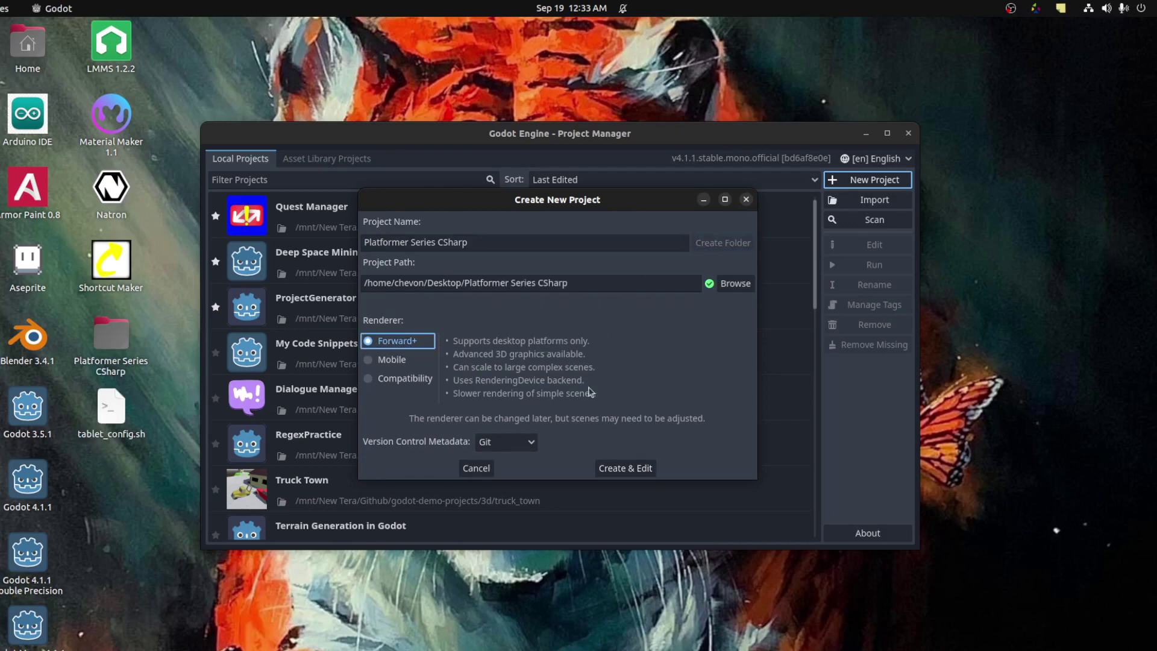
{"action": "left_click", "coordinate": [422, 359]}
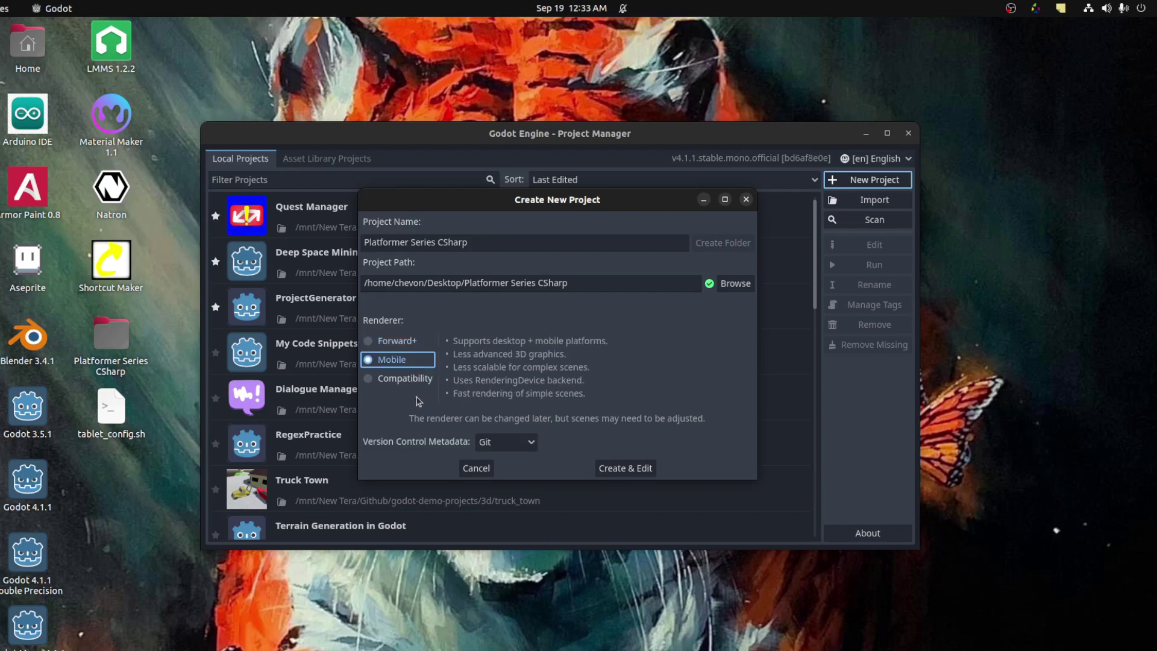
{"action": "left_click", "coordinate": [405, 379]}
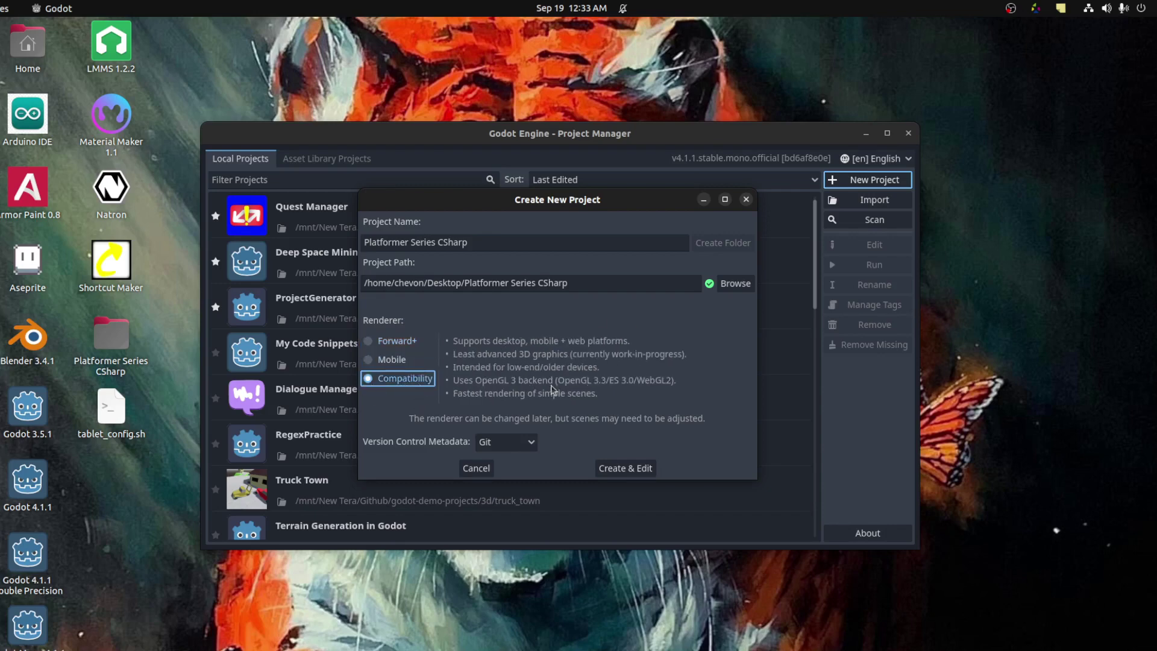
{"action": "left_click", "coordinate": [389, 341]}
{"action": "left_click", "coordinate": [625, 468]}
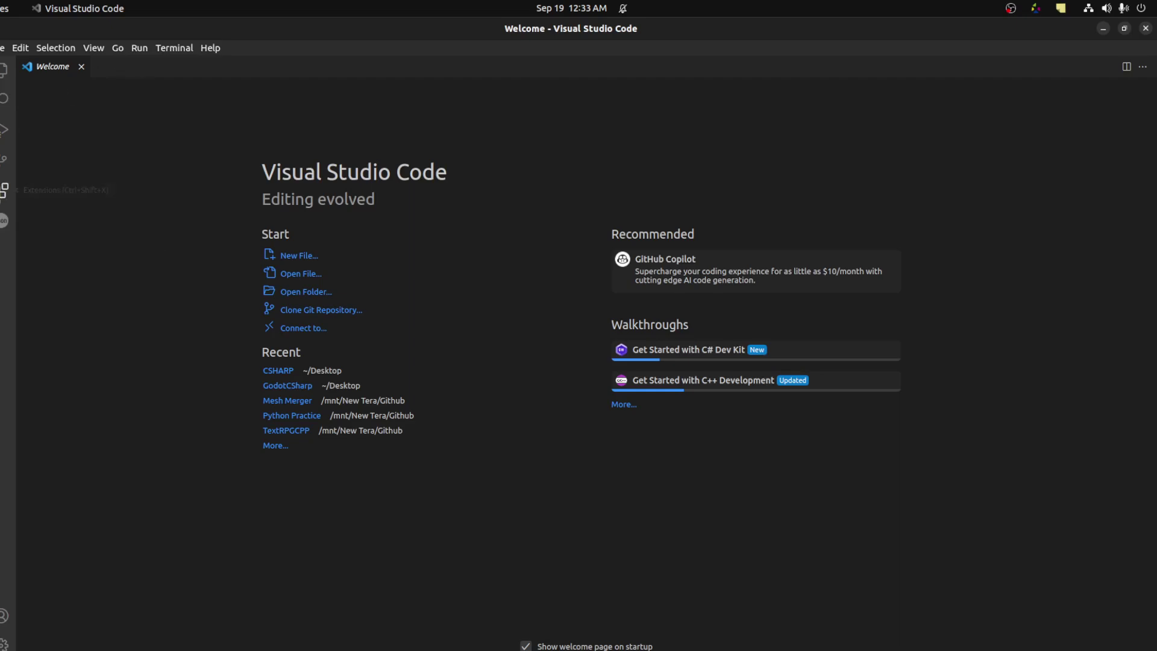
Step: Switch to Visual Studio Code, search the extension marketplace for C# and open the C# Dev Kit details
{"action": "key", "text": "ctrl+shift+x"}
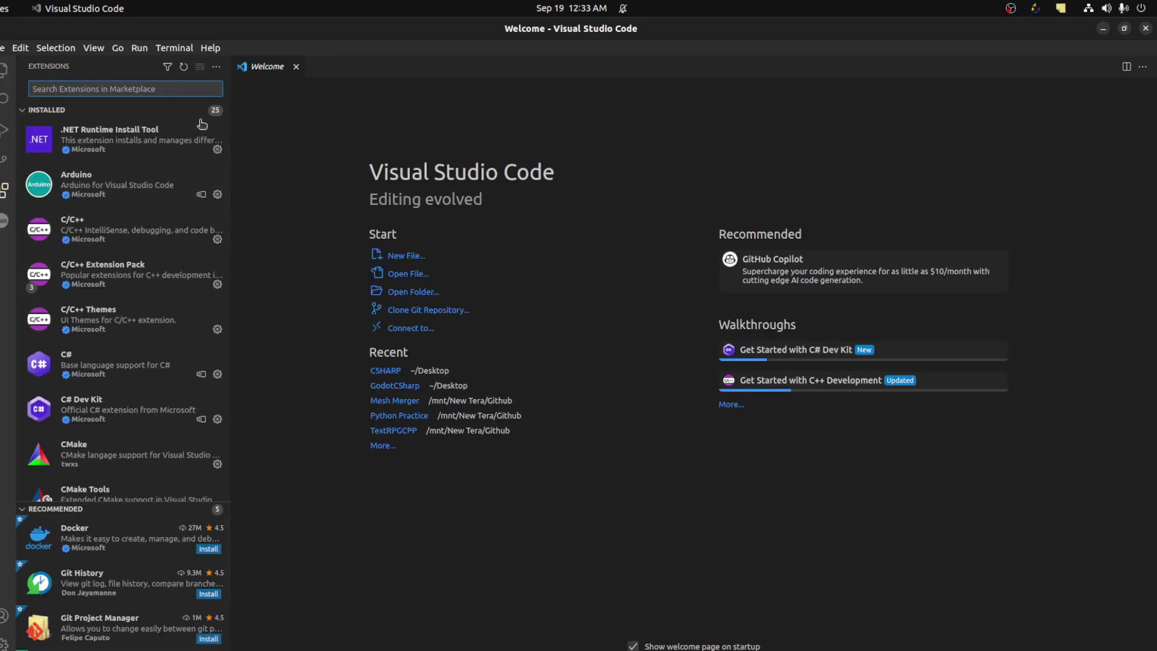
{"action": "type", "text": "C#"}
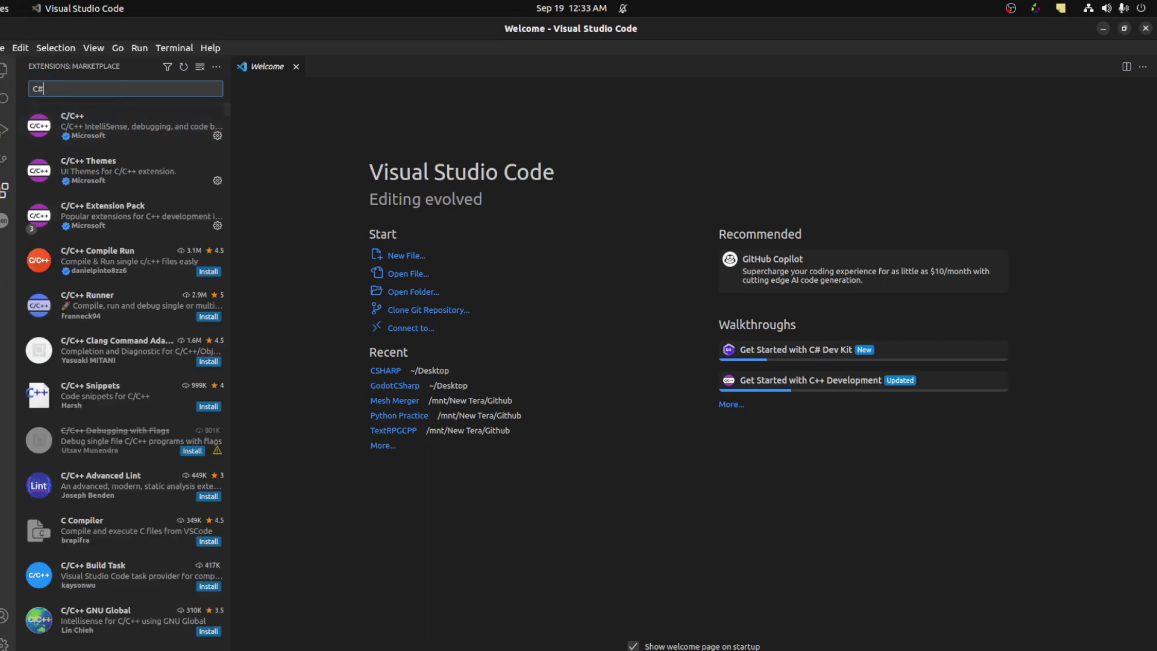
{"action": "left_click", "coordinate": [68, 136]}
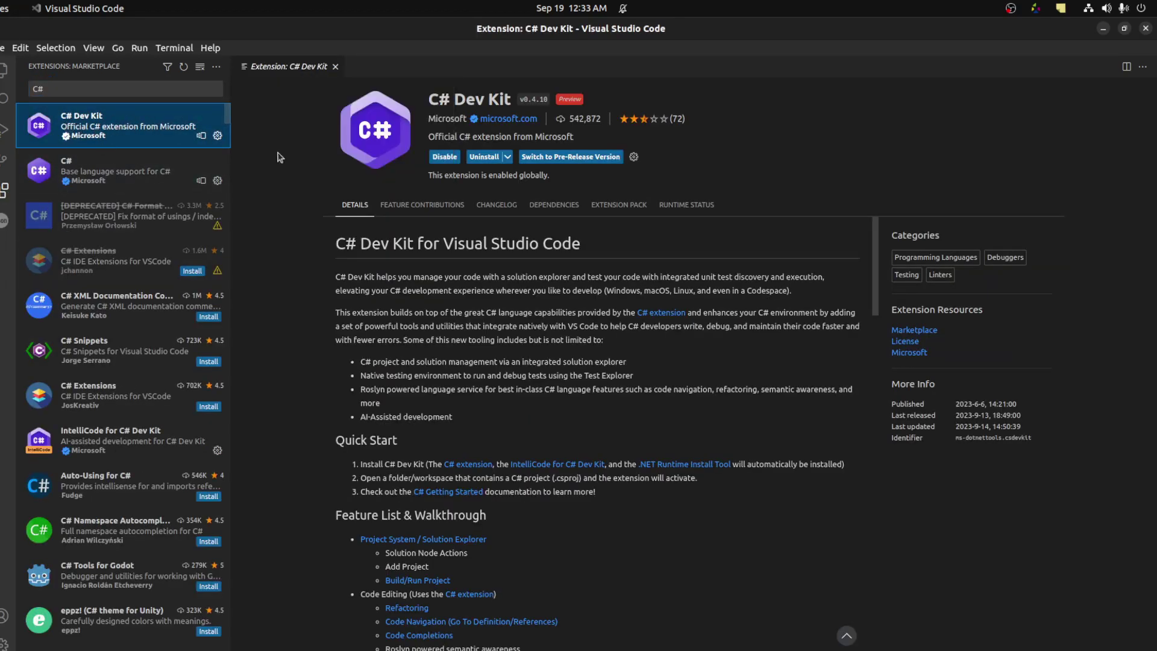
Step: Review the details of the C# base language extension and the C# Dev Kit extension
{"action": "left_click", "coordinate": [91, 177]}
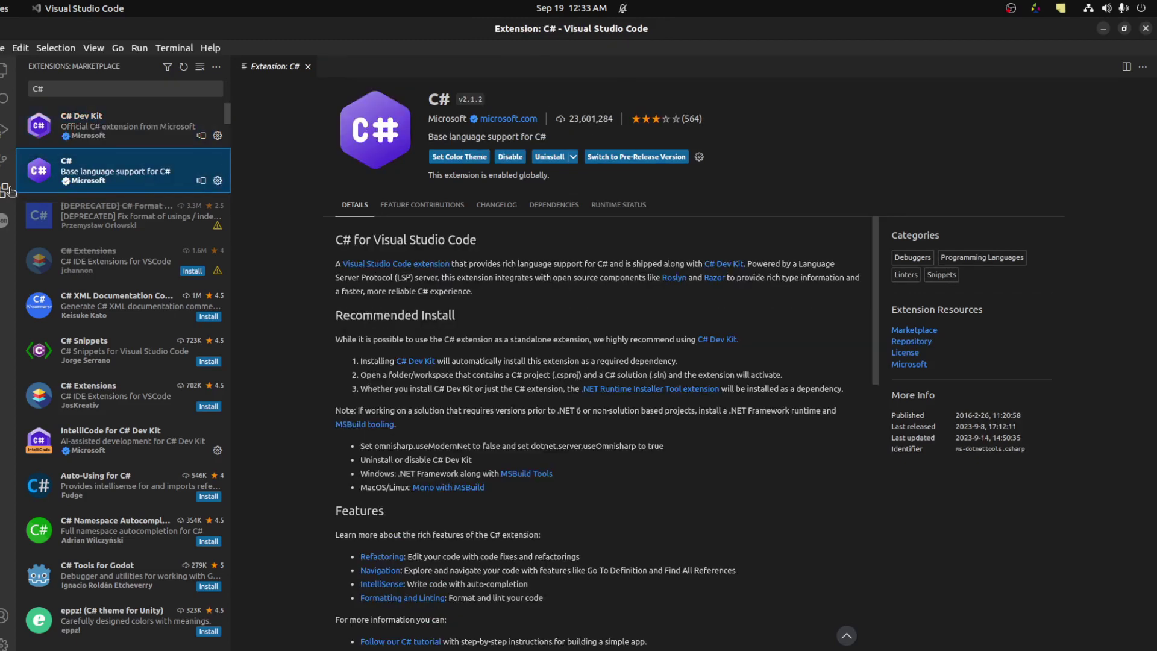
{"action": "left_click", "coordinate": [118, 128]}
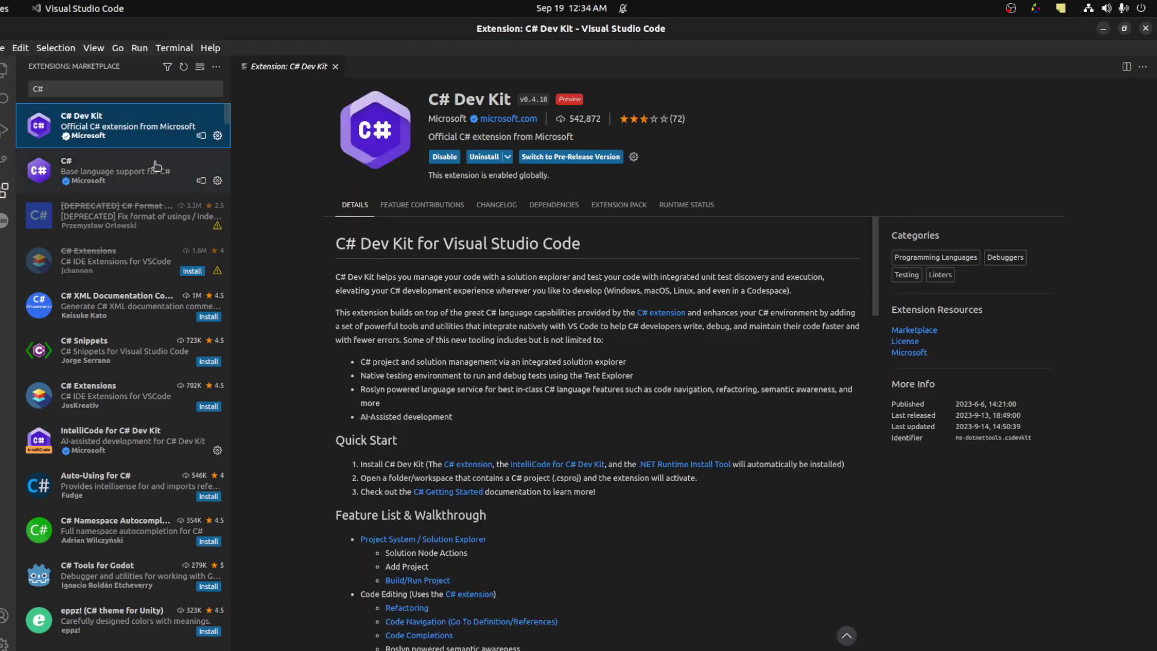
{"action": "left_click", "coordinate": [122, 199]}
{"action": "left_click", "coordinate": [37, 182]}
{"action": "scroll", "coordinate": [185, 325], "scroll_direction": "down", "scroll_amount": 3}
{"action": "scroll", "coordinate": [183, 457], "scroll_direction": "up", "scroll_amount": 3}
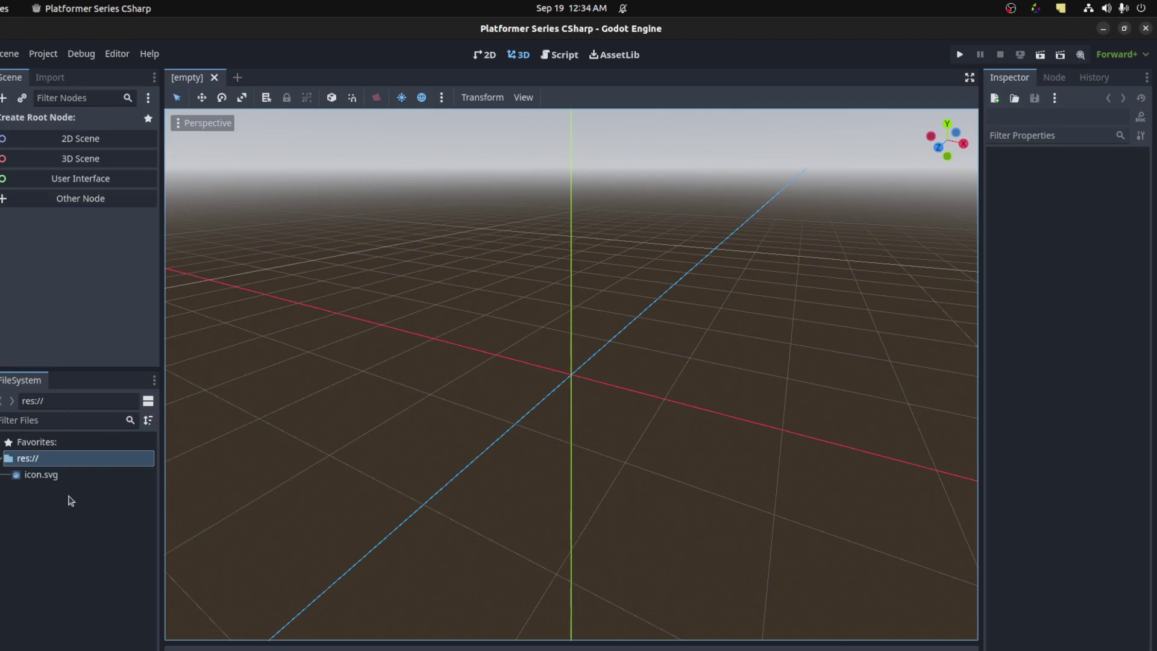
Step: Inspect the project's res:// root folder in the system file manager, then close the folder window
{"action": "left_click", "coordinate": [16, 527]}
{"action": "left_click", "coordinate": [35, 458]}
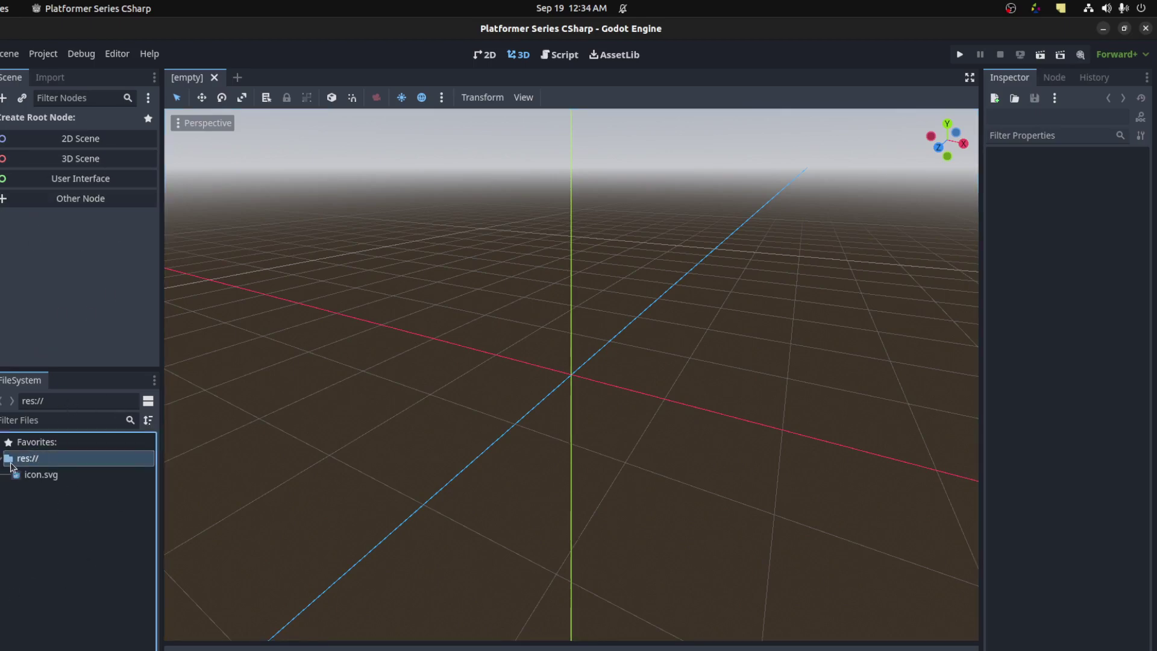
{"action": "right_click", "coordinate": [20, 458]}
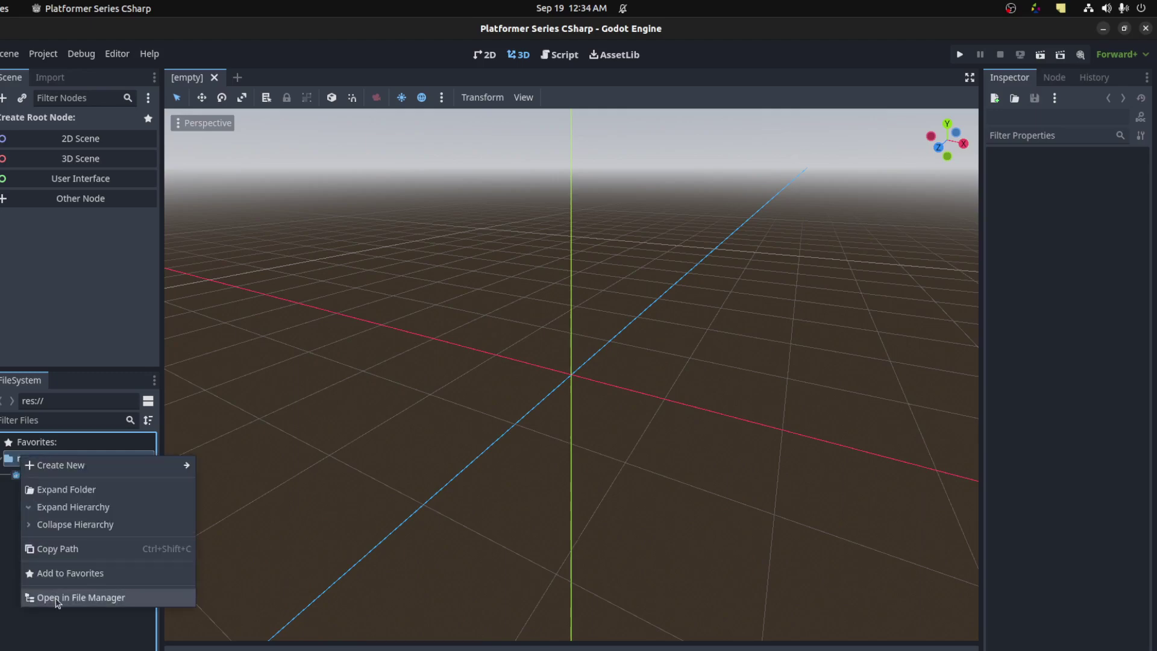
{"action": "left_click", "coordinate": [58, 599]}
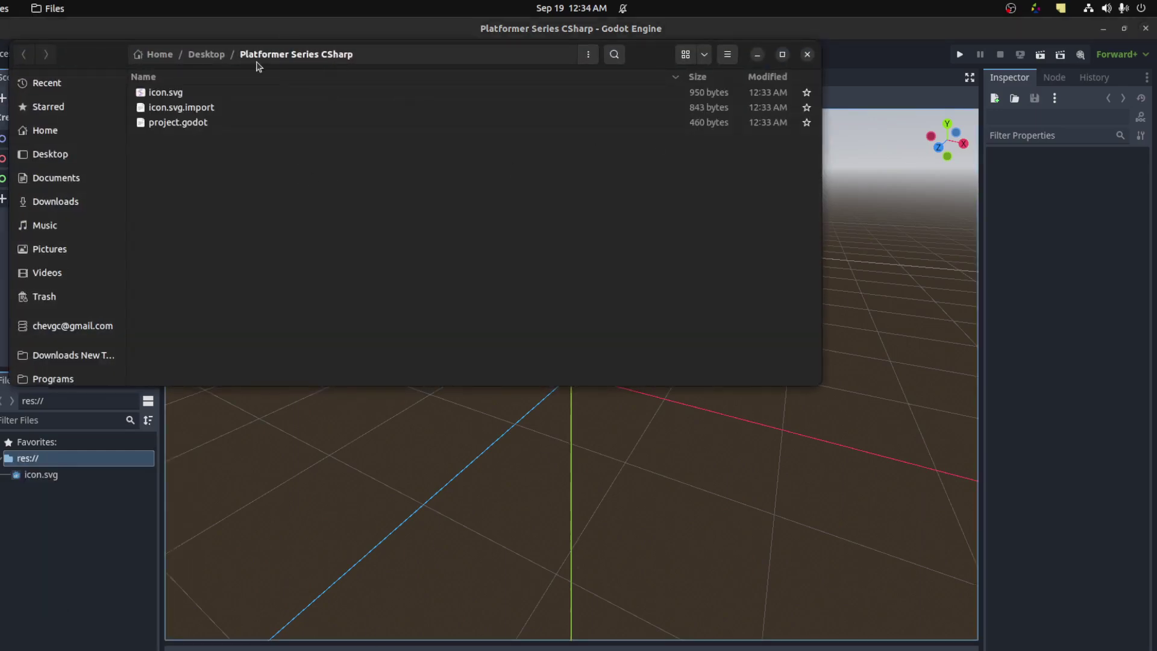
{"action": "left_click", "coordinate": [807, 54]}
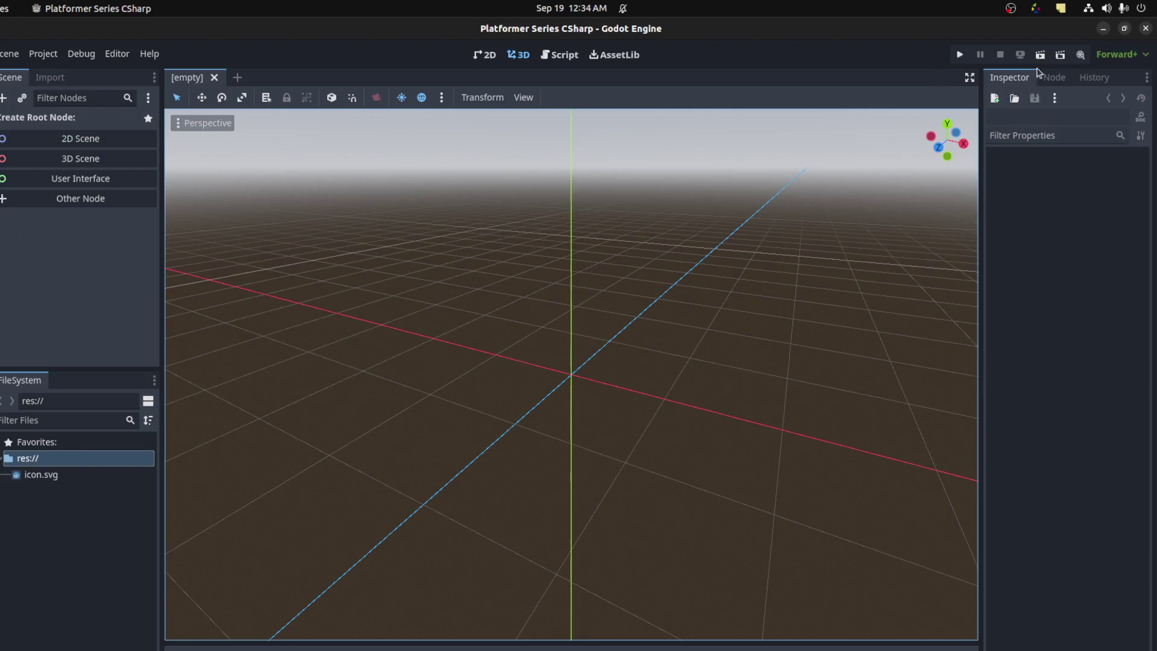
Step: Look over the Node and History docks and return to the Inspector
{"action": "left_click", "coordinate": [1052, 77]}
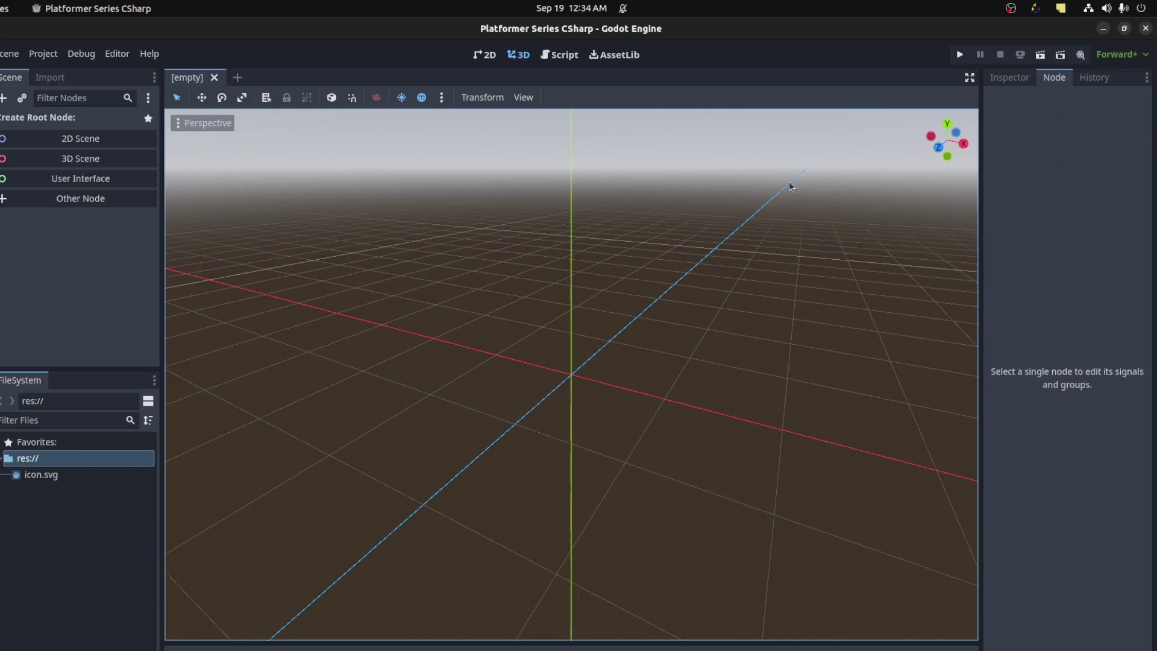
{"action": "left_click", "coordinate": [1092, 81]}
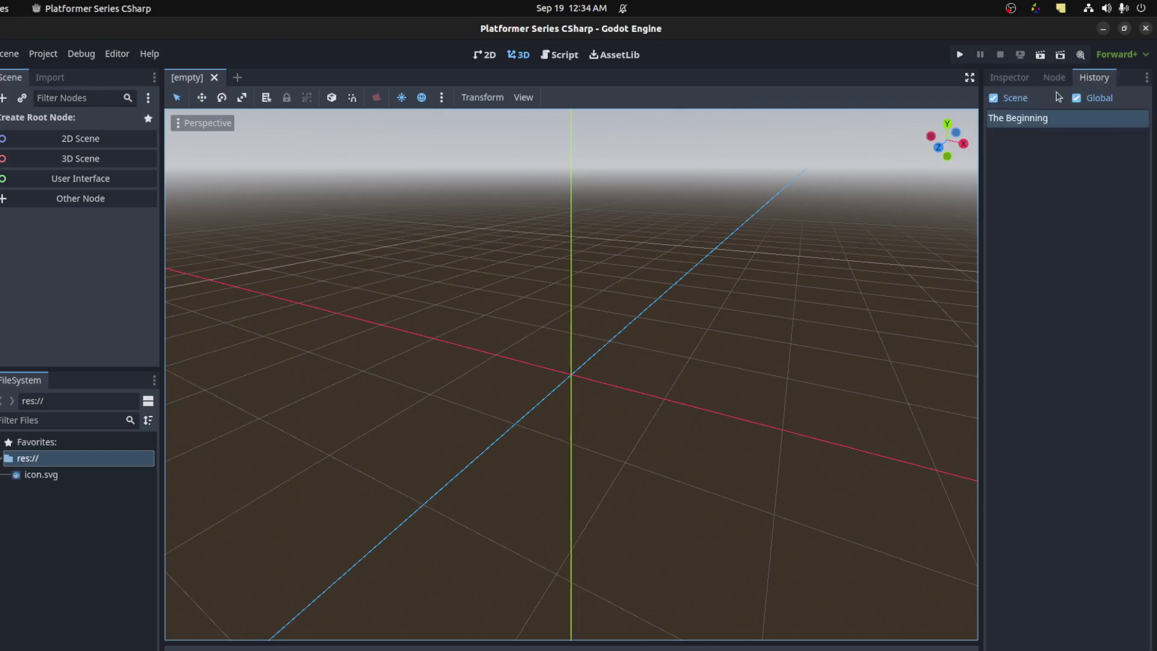
{"action": "left_click", "coordinate": [1009, 78]}
Step: Review the import settings of icon.svg and reimport the file
{"action": "left_click", "coordinate": [51, 80]}
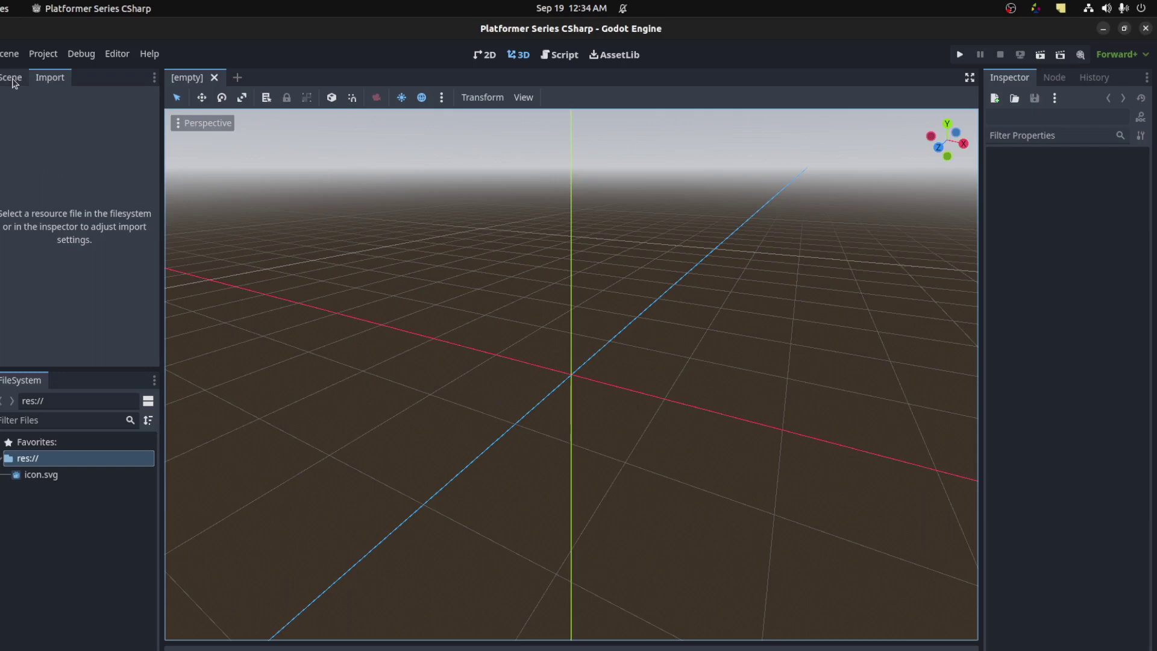
{"action": "left_click", "coordinate": [56, 476]}
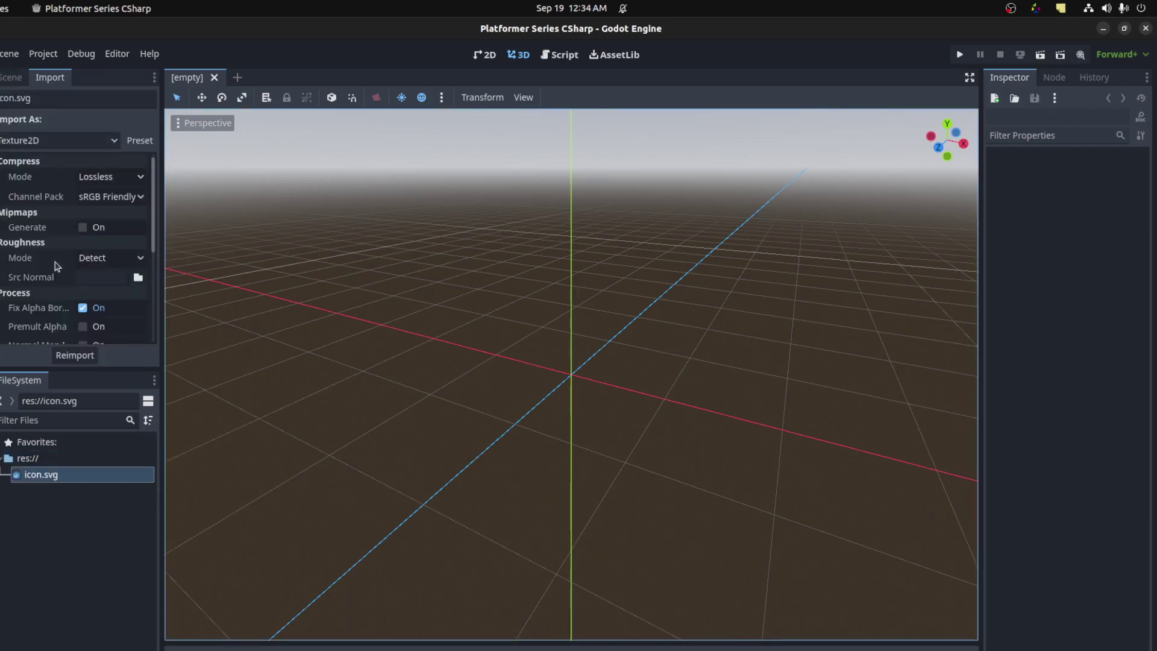
{"action": "scroll", "coordinate": [58, 271], "scroll_direction": "down", "scroll_amount": 5}
{"action": "scroll", "coordinate": [62, 279], "scroll_direction": "up", "scroll_amount": 3}
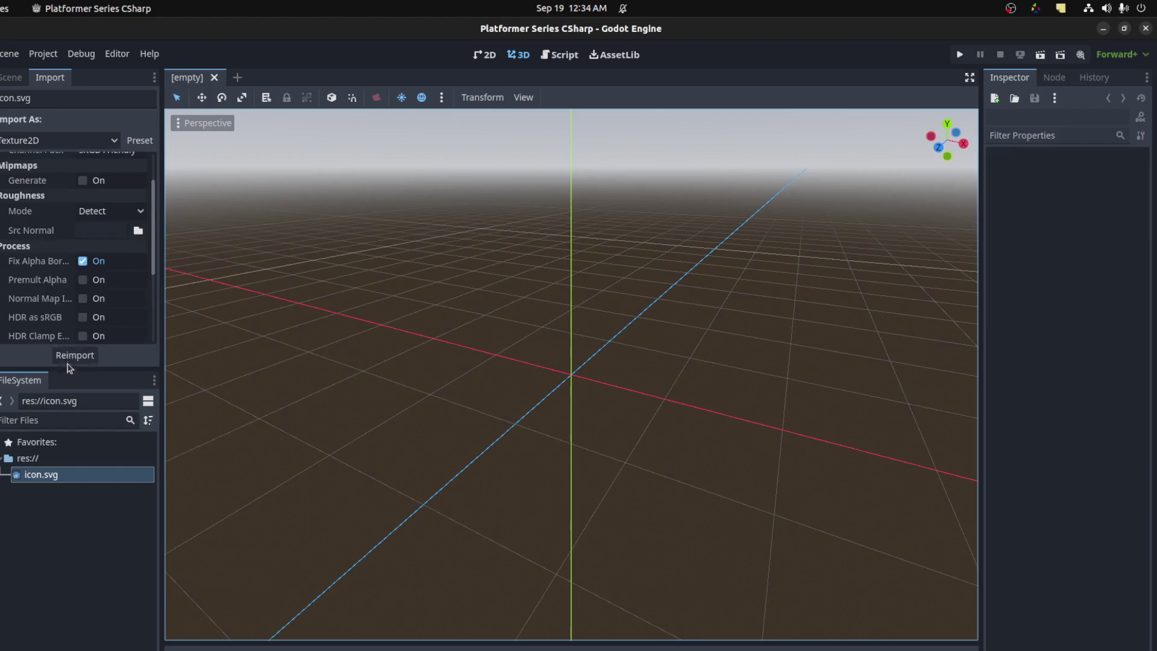
{"action": "left_click", "coordinate": [70, 357]}
Step: In the editor settings, set the Dotnet external editor to Visual Studio Code
{"action": "left_click", "coordinate": [117, 55]}
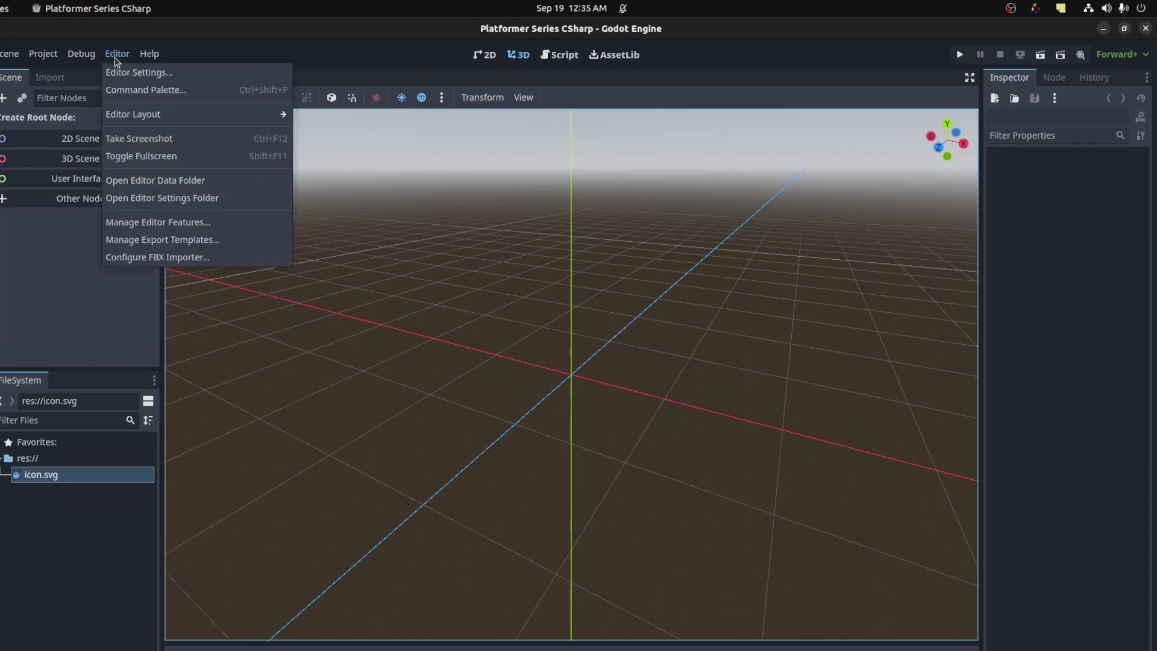
{"action": "left_click", "coordinate": [139, 72]}
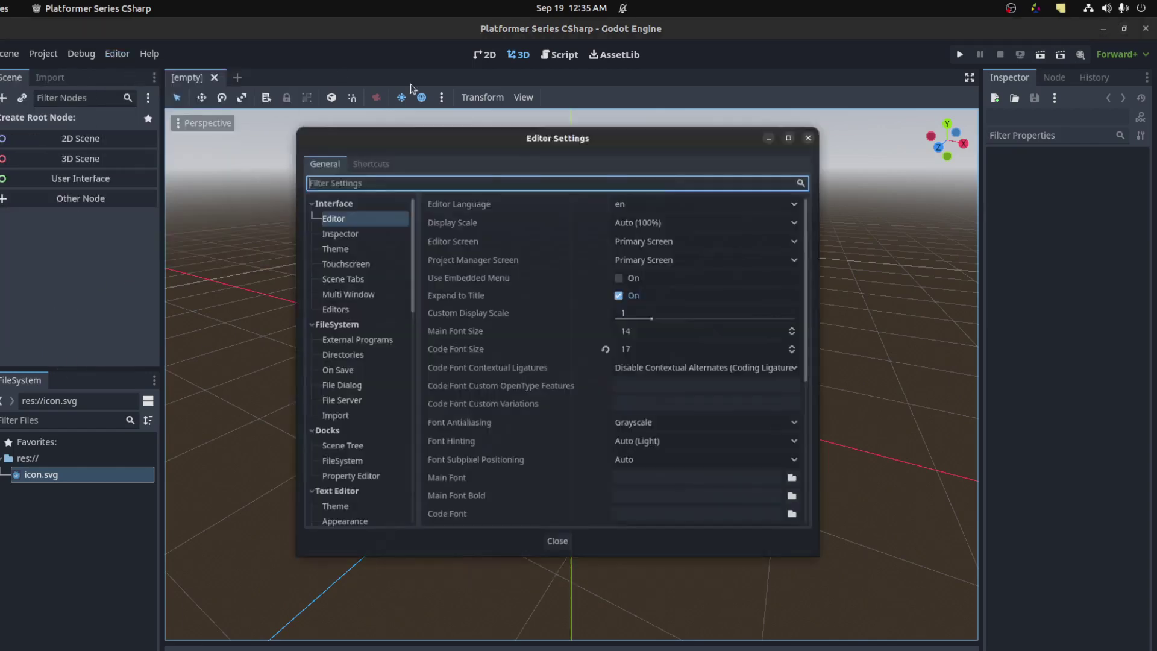
{"action": "left_click_drag", "start_coordinate": [402, 232], "coordinate": [418, 529]}
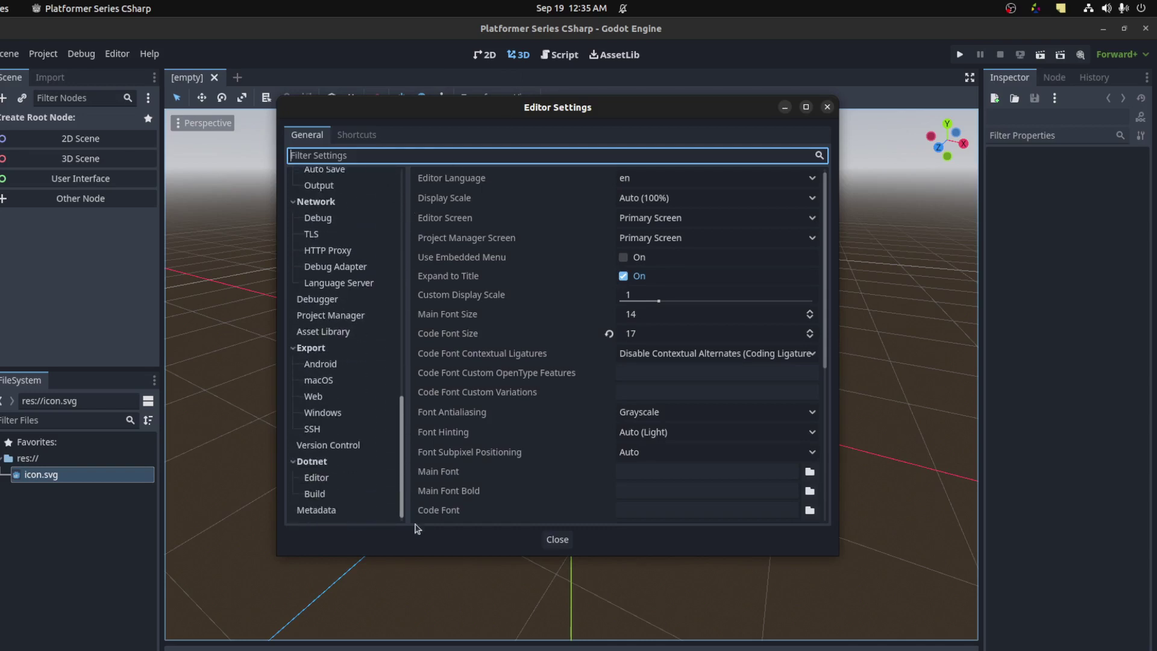
{"action": "left_click", "coordinate": [334, 481]}
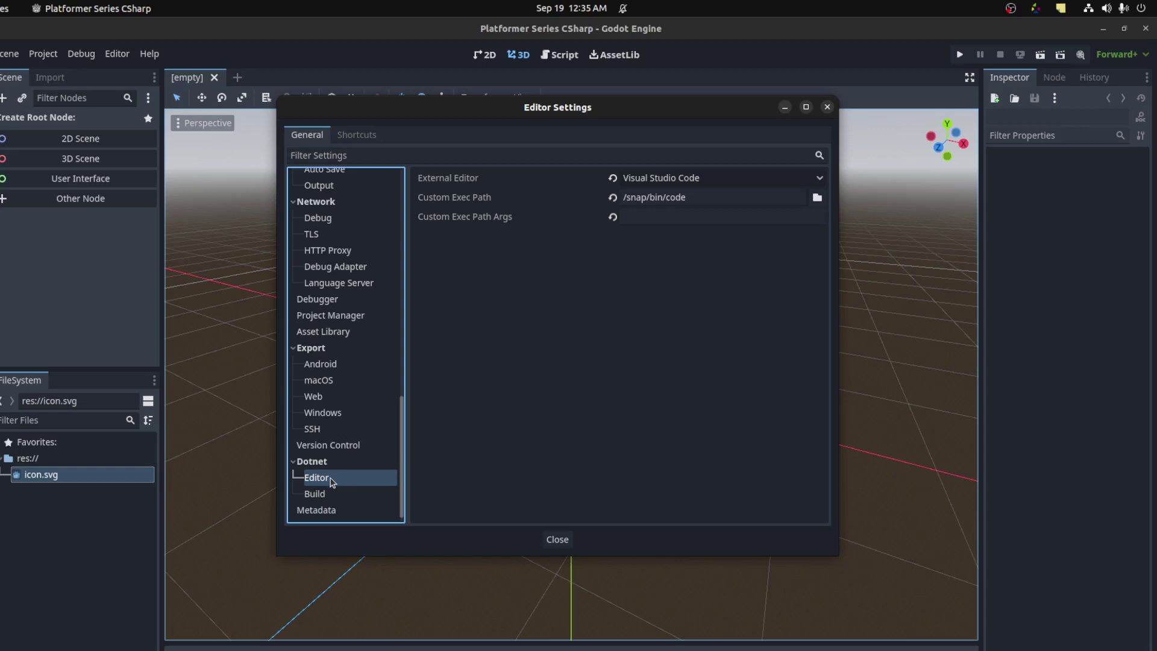
{"action": "left_click", "coordinate": [661, 179]}
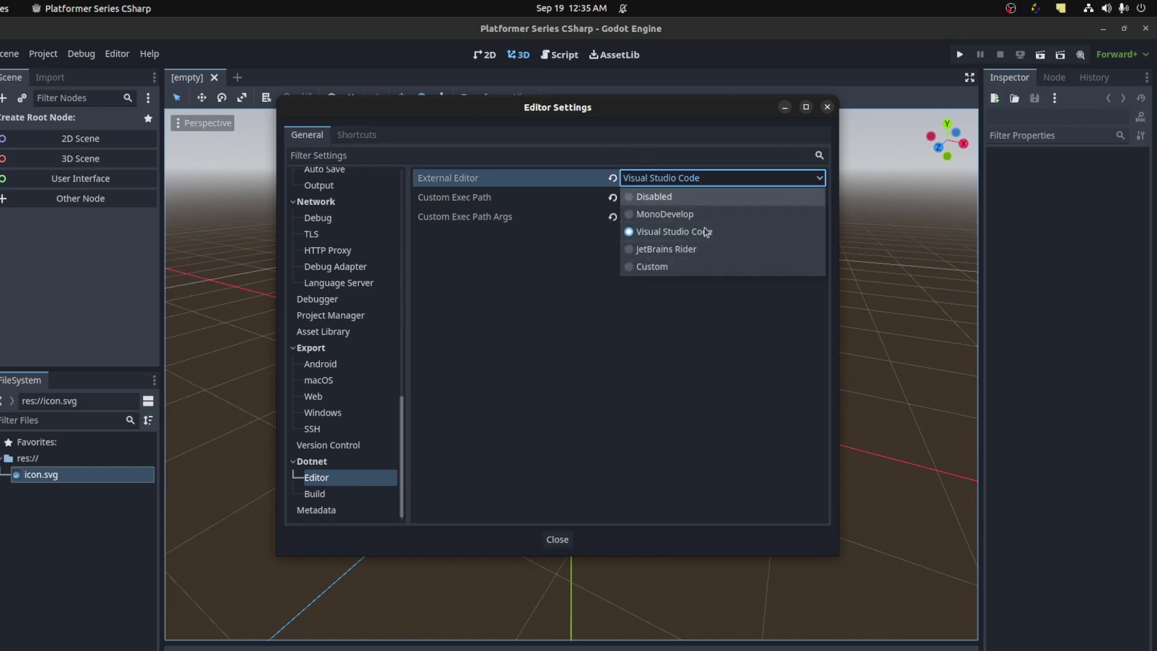
{"action": "left_click", "coordinate": [640, 232]}
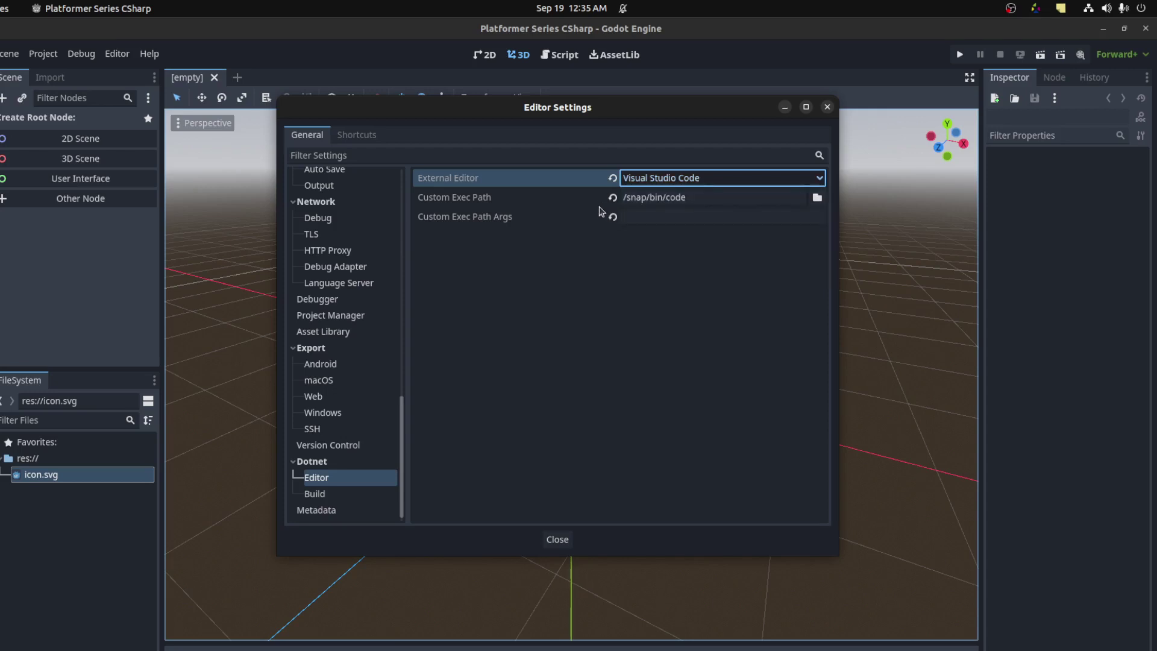
Step: Set the custom exec path to the code executable in /snap/bin and close the editor settings
{"action": "left_click", "coordinate": [817, 198]}
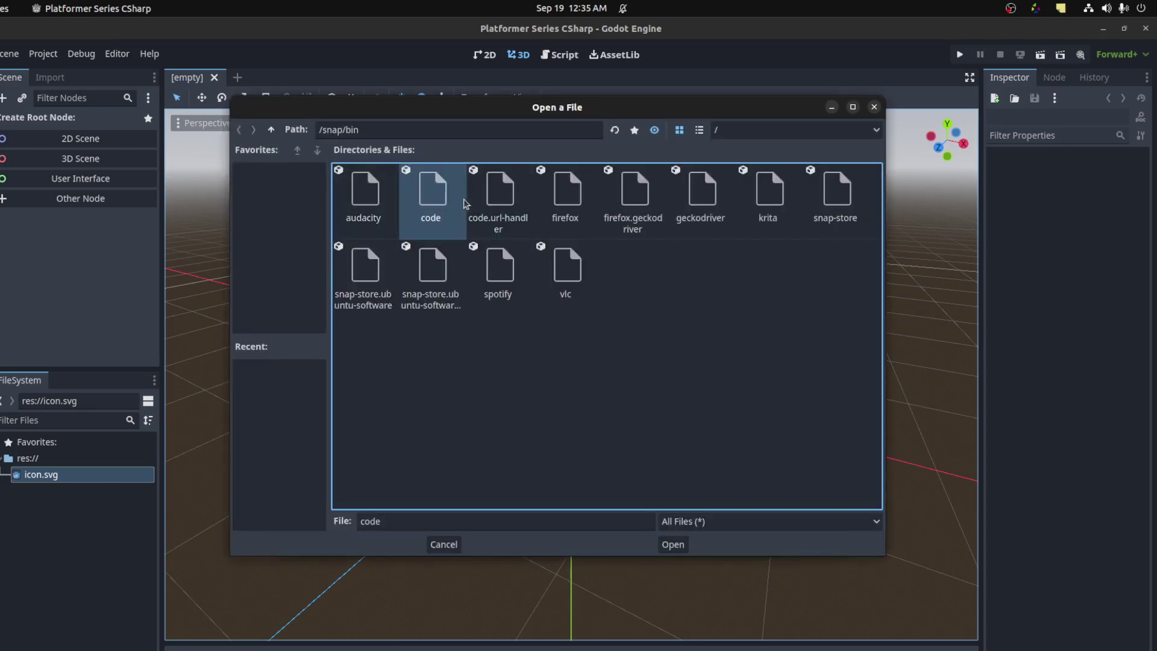
{"action": "double_click", "coordinate": [456, 205]}
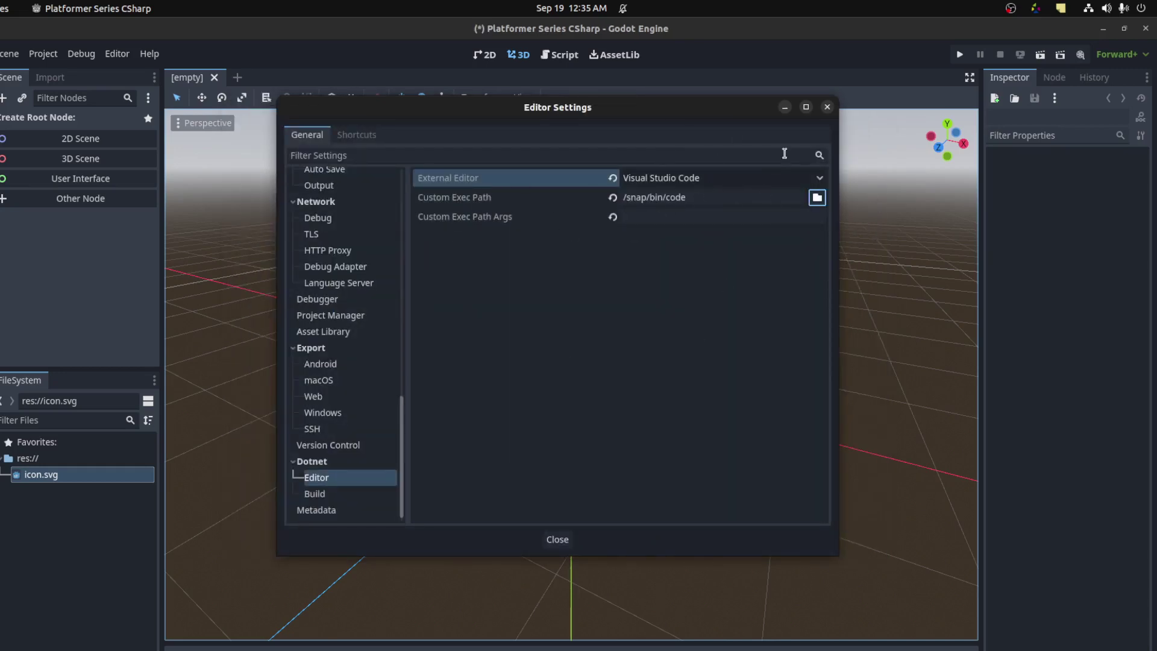
{"action": "left_click", "coordinate": [554, 540]}
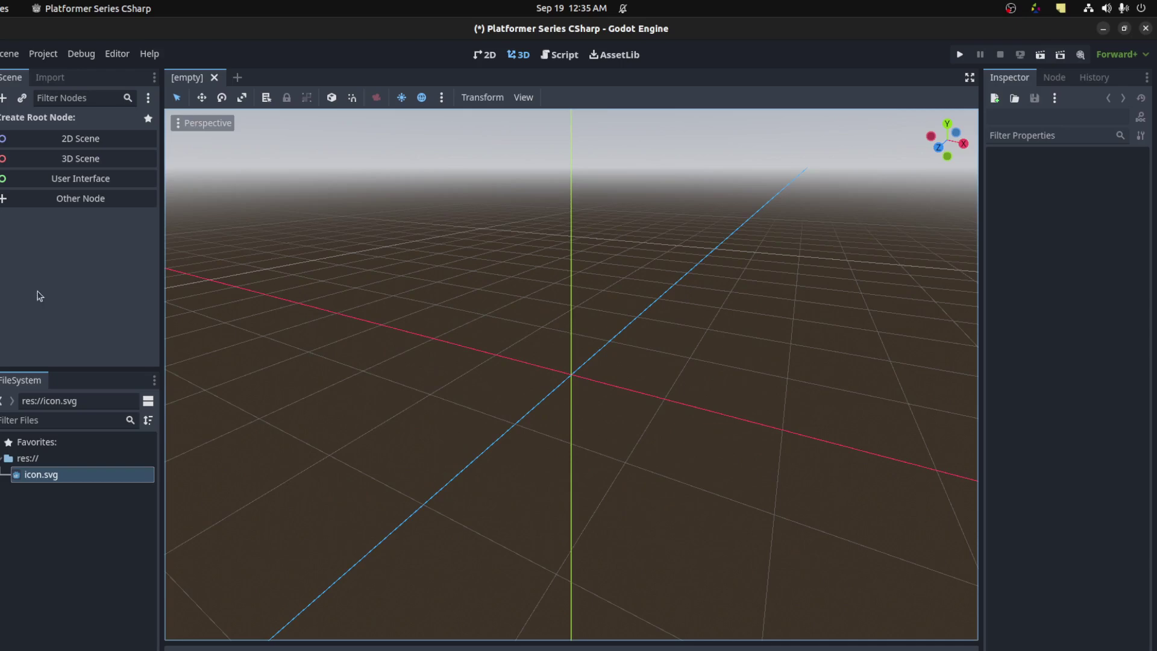
Step: Create a 3D scene root node and rename it Main
{"action": "left_click", "coordinate": [71, 160]}
{"action": "double_click", "coordinate": [42, 121]}
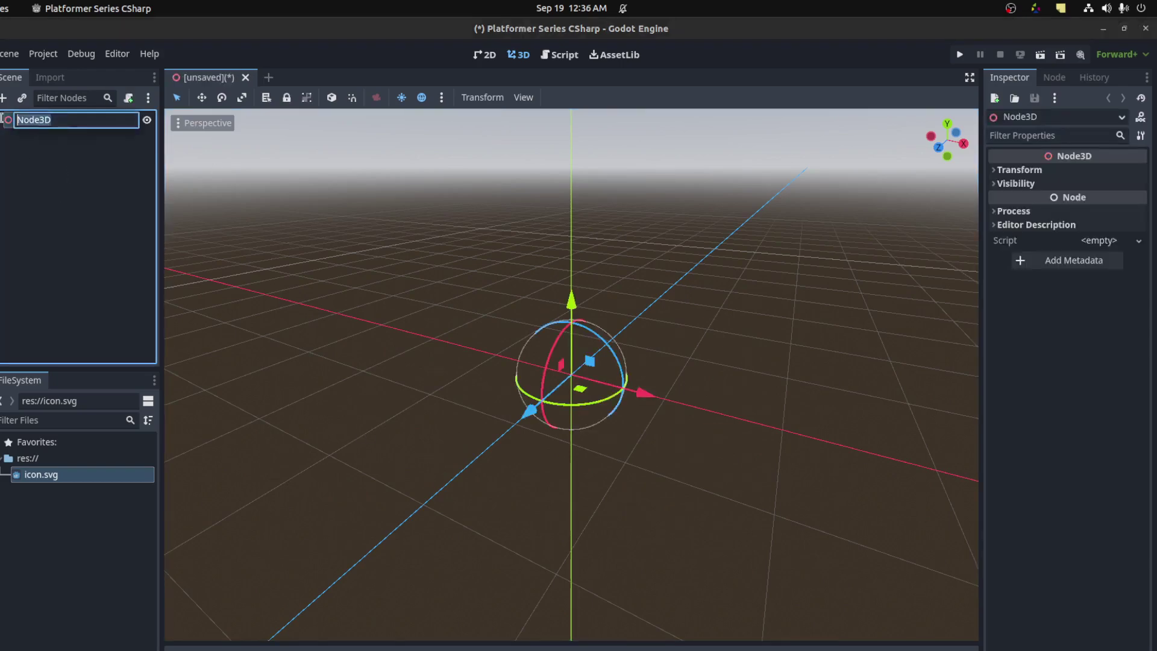
{"action": "type", "text": "Main"}
{"action": "key", "text": "Return"}
{"action": "left_click", "coordinate": [26, 154]}
Step: Attach a new C# script, res://Main.cs, to the Main node with the Object: Empty template and maximize the external editor window
{"action": "left_click", "coordinate": [13, 123]}
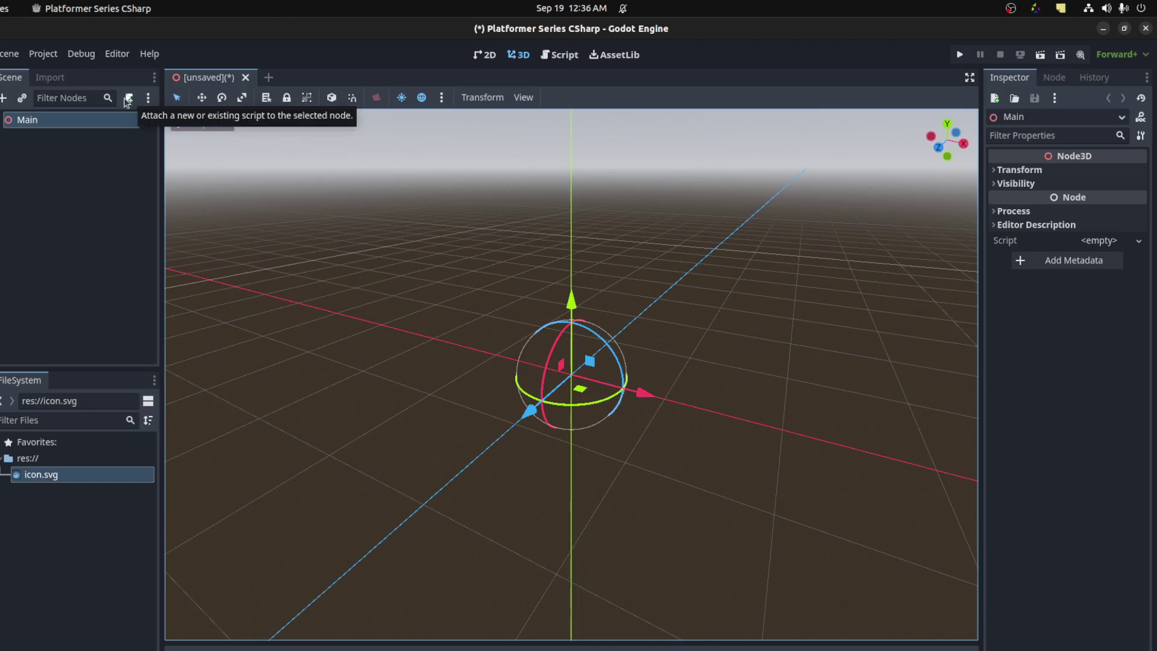
{"action": "right_click", "coordinate": [77, 122]}
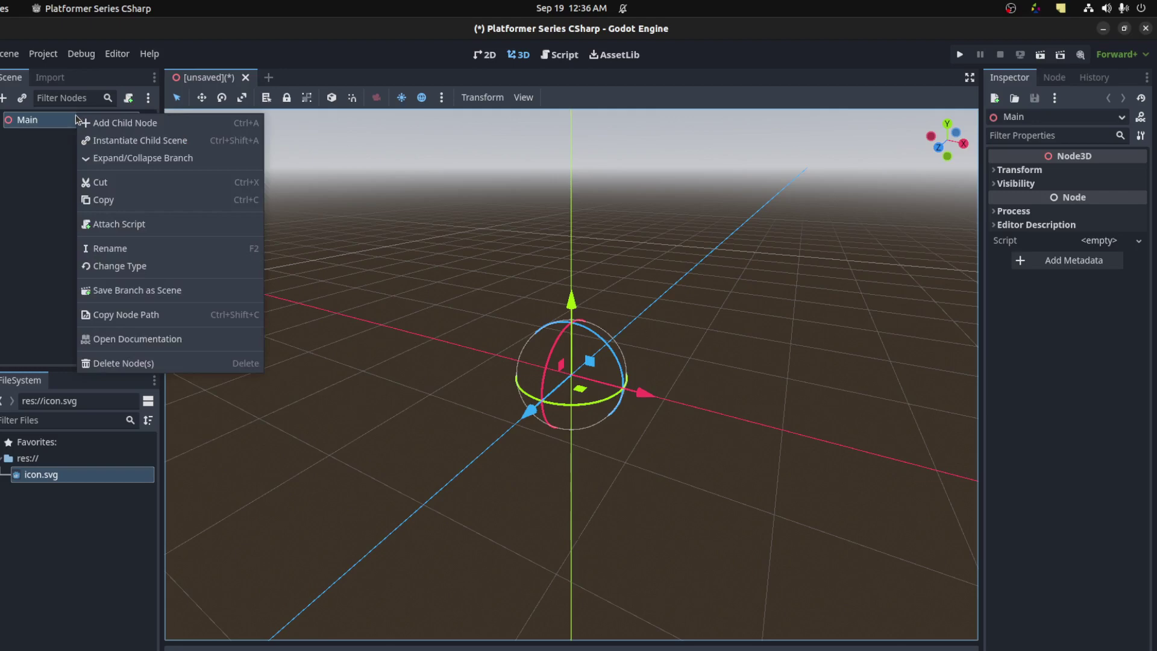
{"action": "left_click", "coordinate": [6, 144]}
{"action": "left_click", "coordinate": [128, 97]}
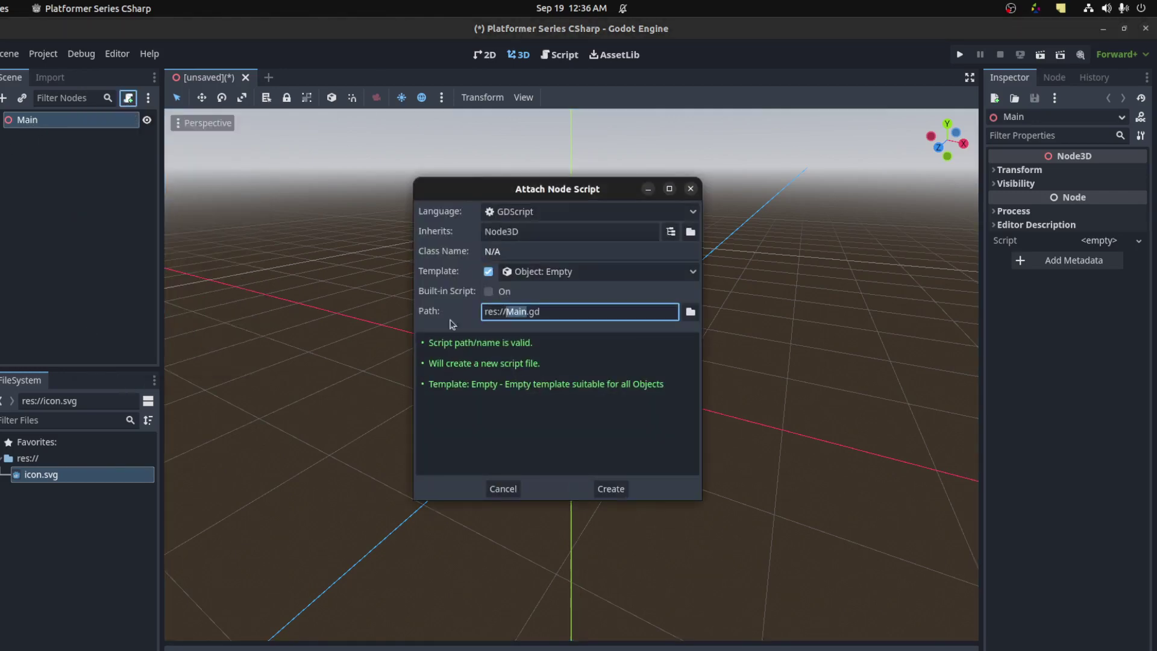
{"action": "left_click", "coordinate": [515, 217]}
{"action": "left_click", "coordinate": [515, 216]}
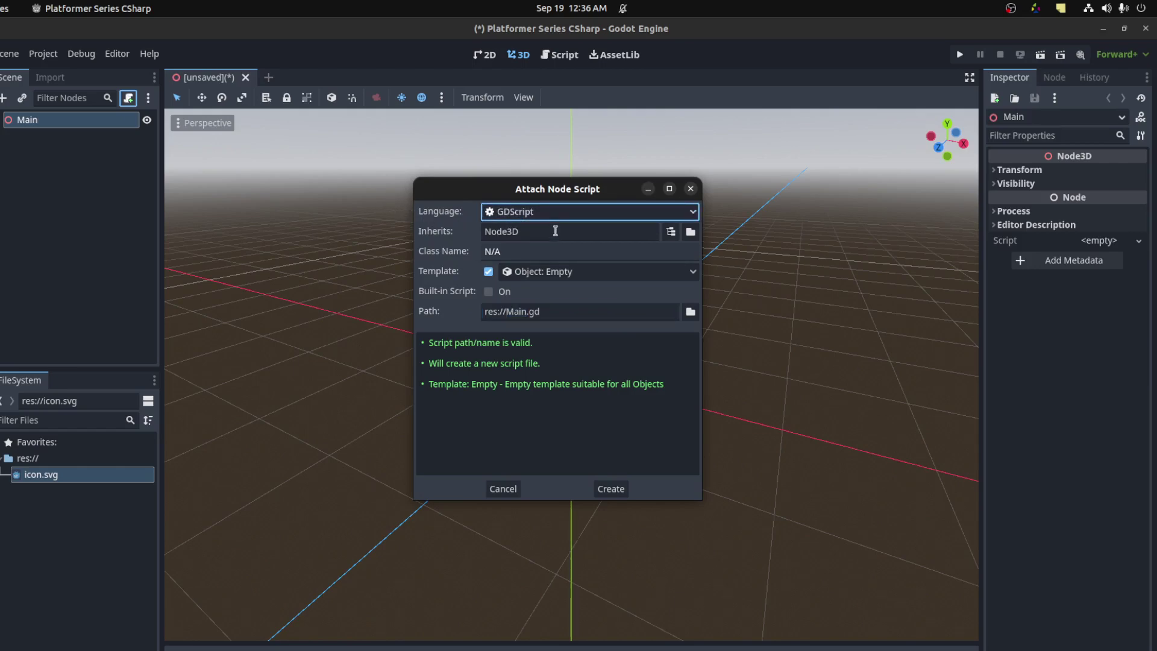
{"action": "left_click", "coordinate": [560, 211]}
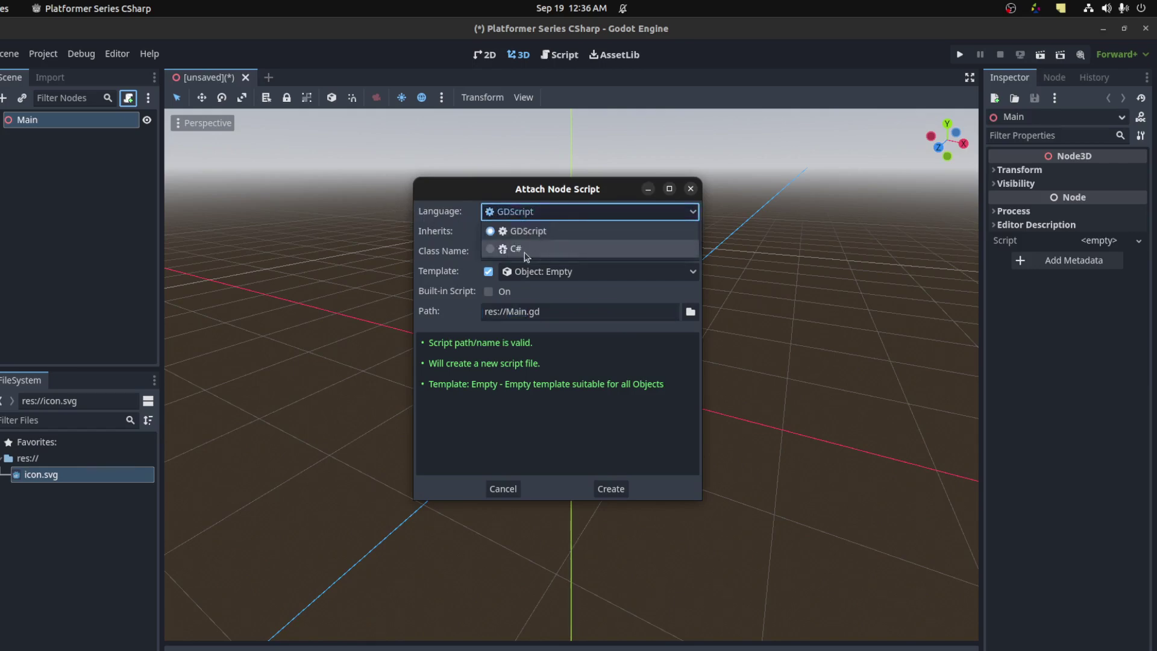
{"action": "left_click", "coordinate": [526, 250]}
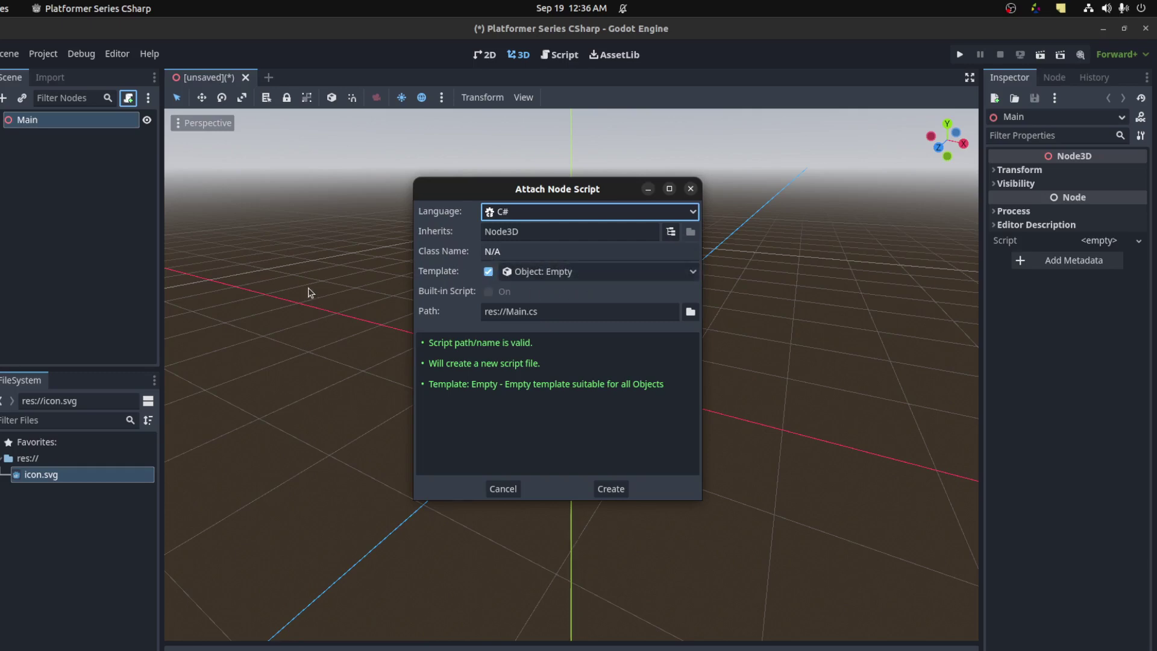
{"action": "left_click", "coordinate": [602, 491]}
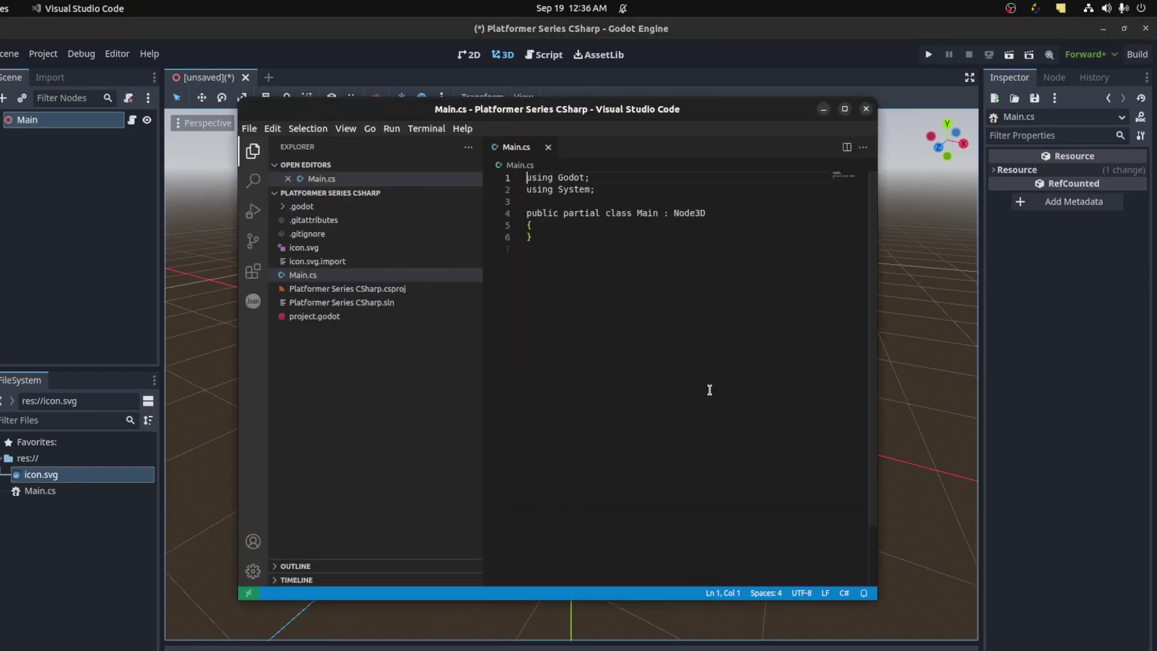
{"action": "left_click", "coordinate": [845, 110]}
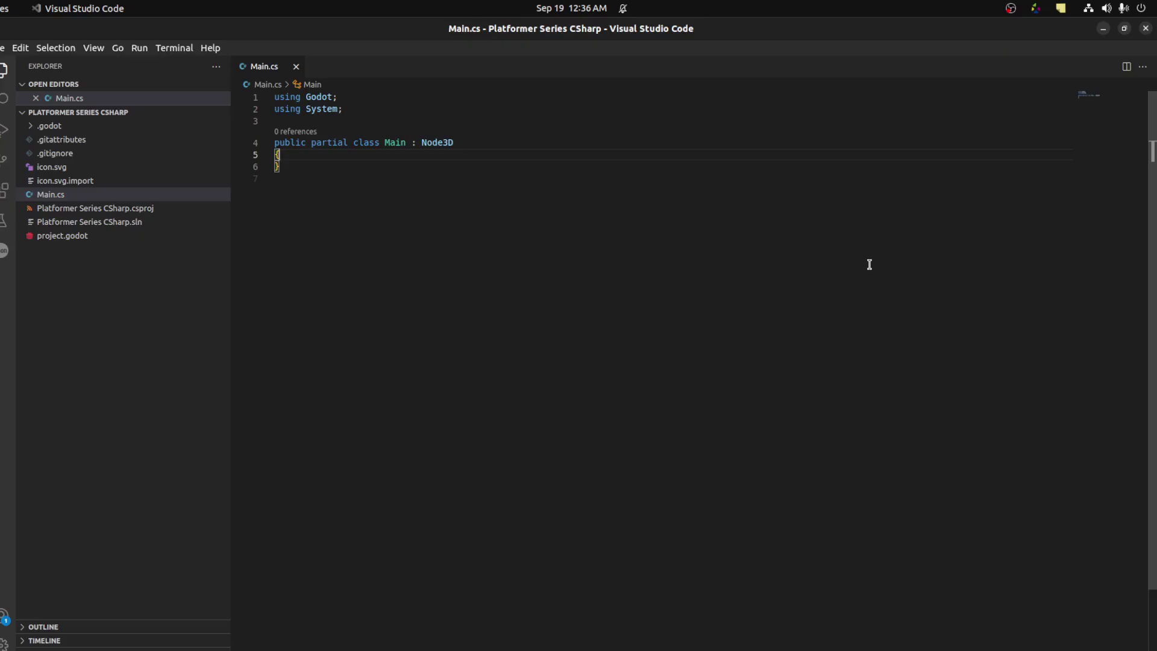